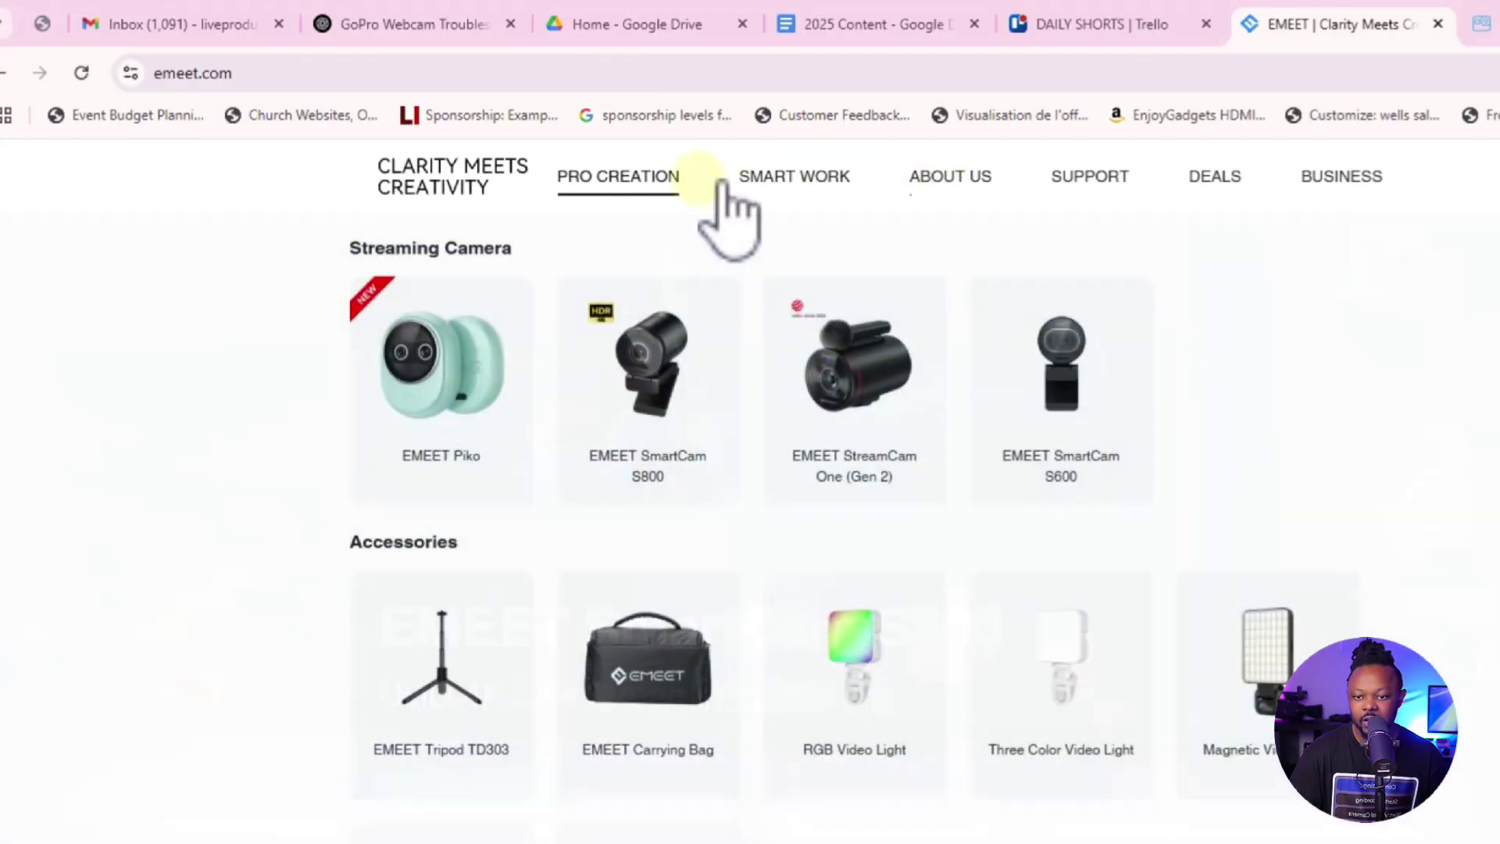
Bring up the SUPPORT menu's software download links on the EMEET website.
mouse_move(1122, 191)
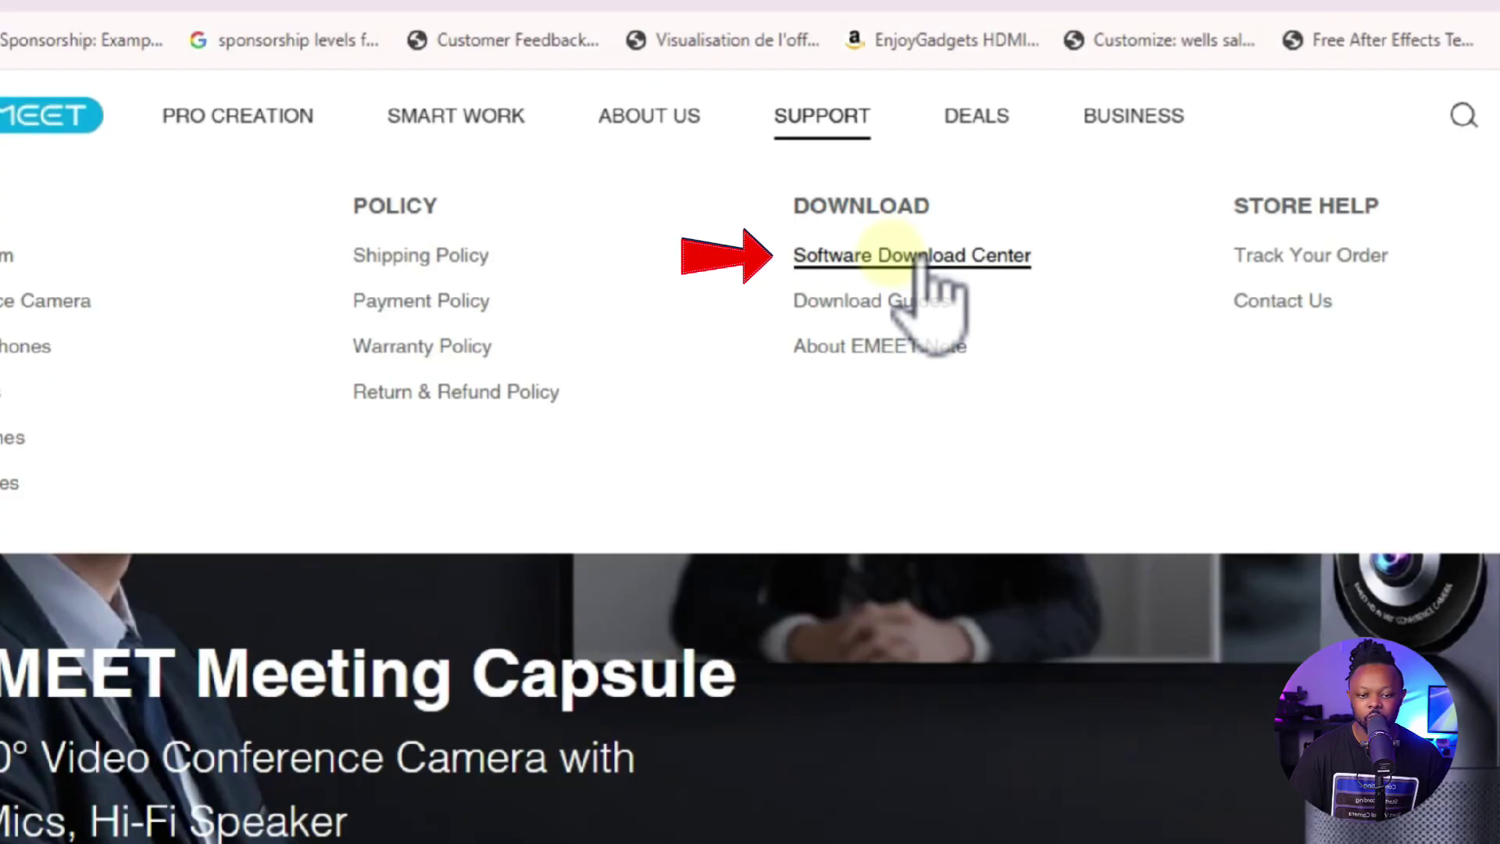
Open the Software Download Center and scroll to the EMEETSTUDIO downloads for Piko and Pixy.
click(928, 255)
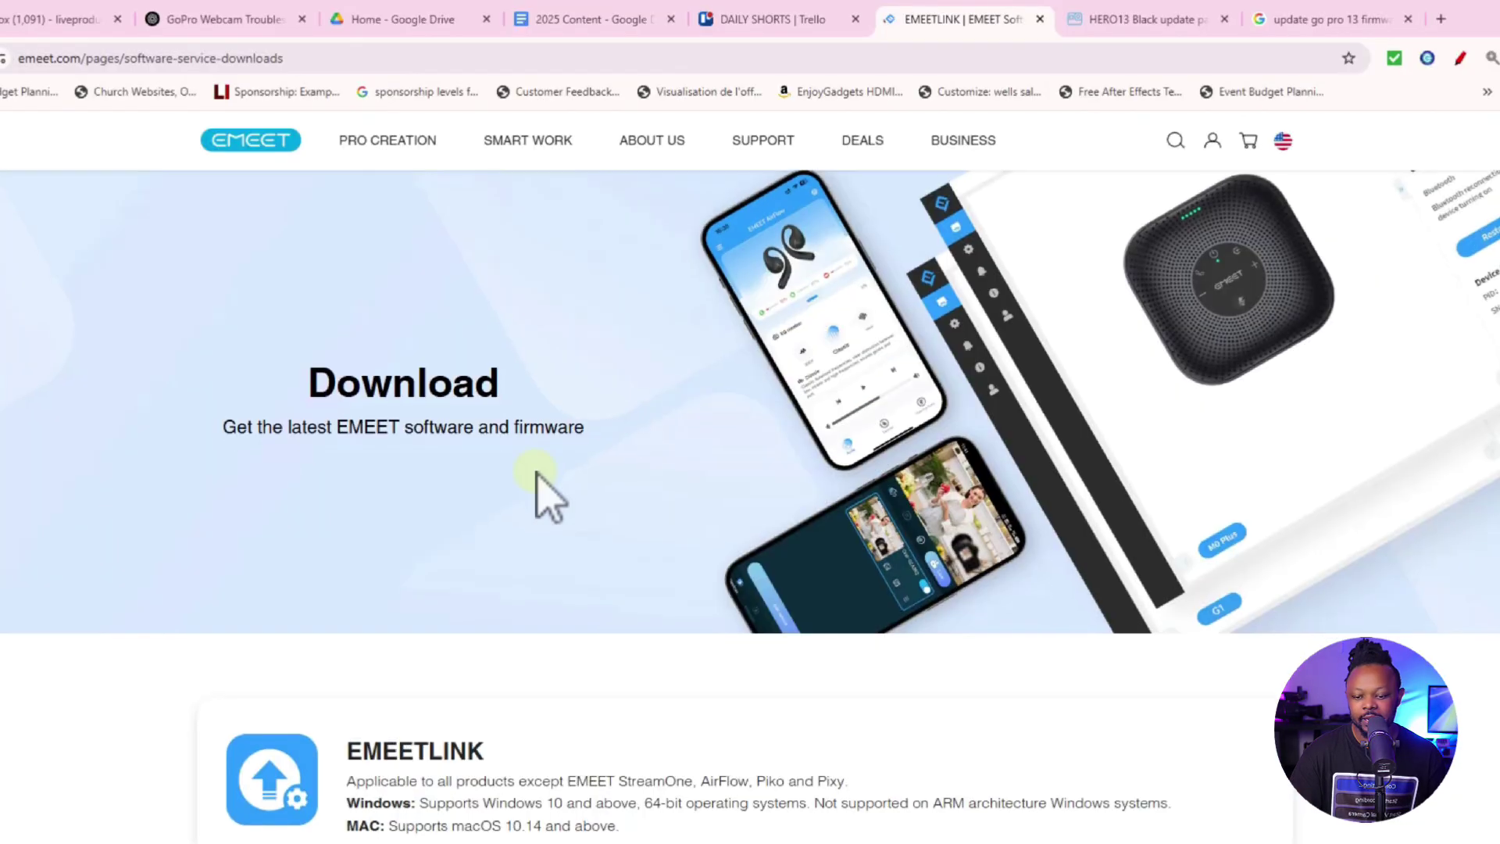
scroll(528, 506, down, 8)
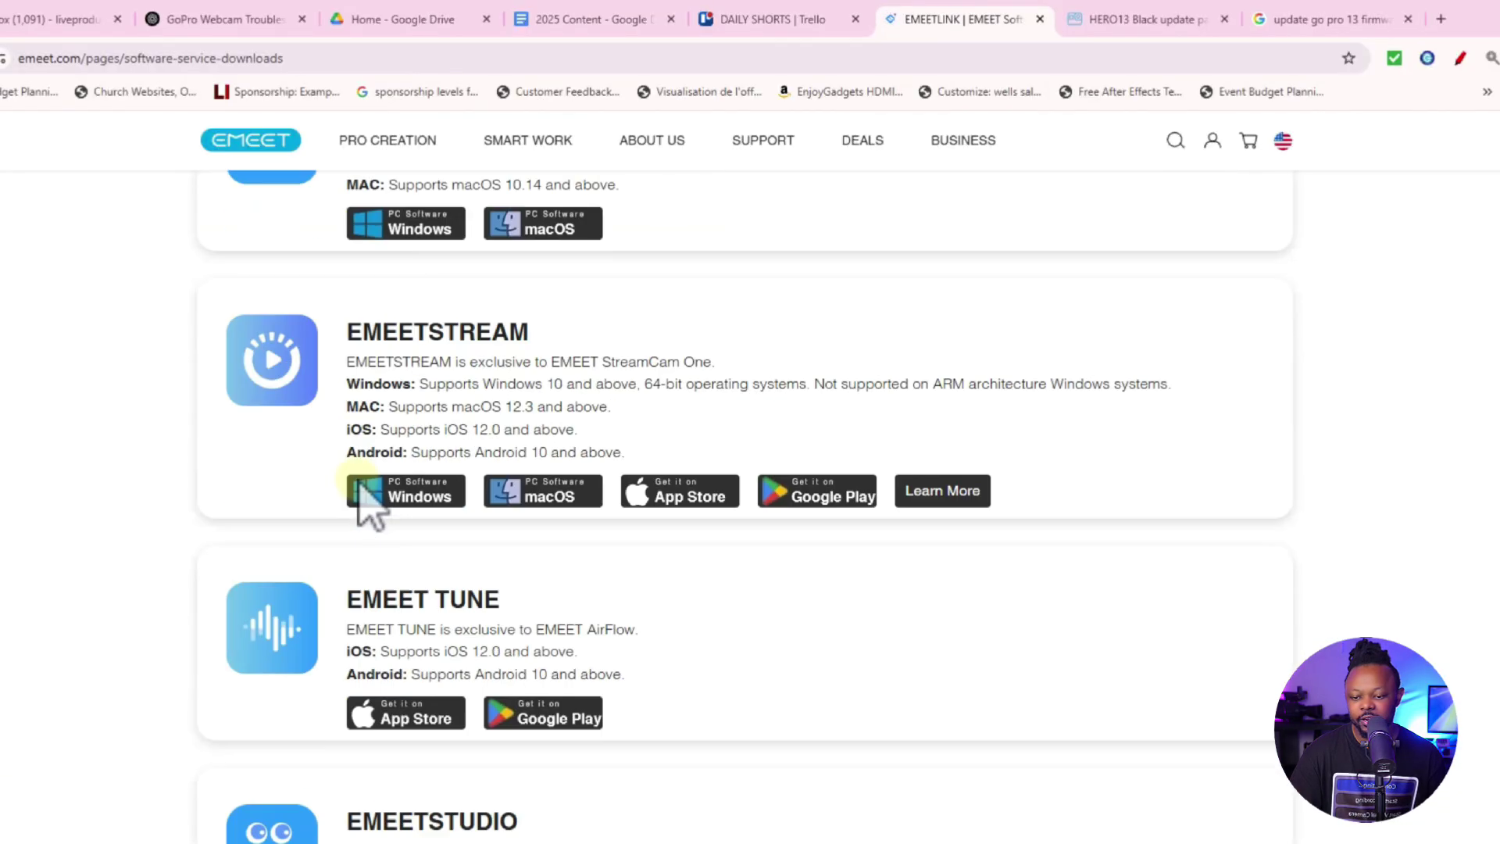
scroll(281, 500, down, 5)
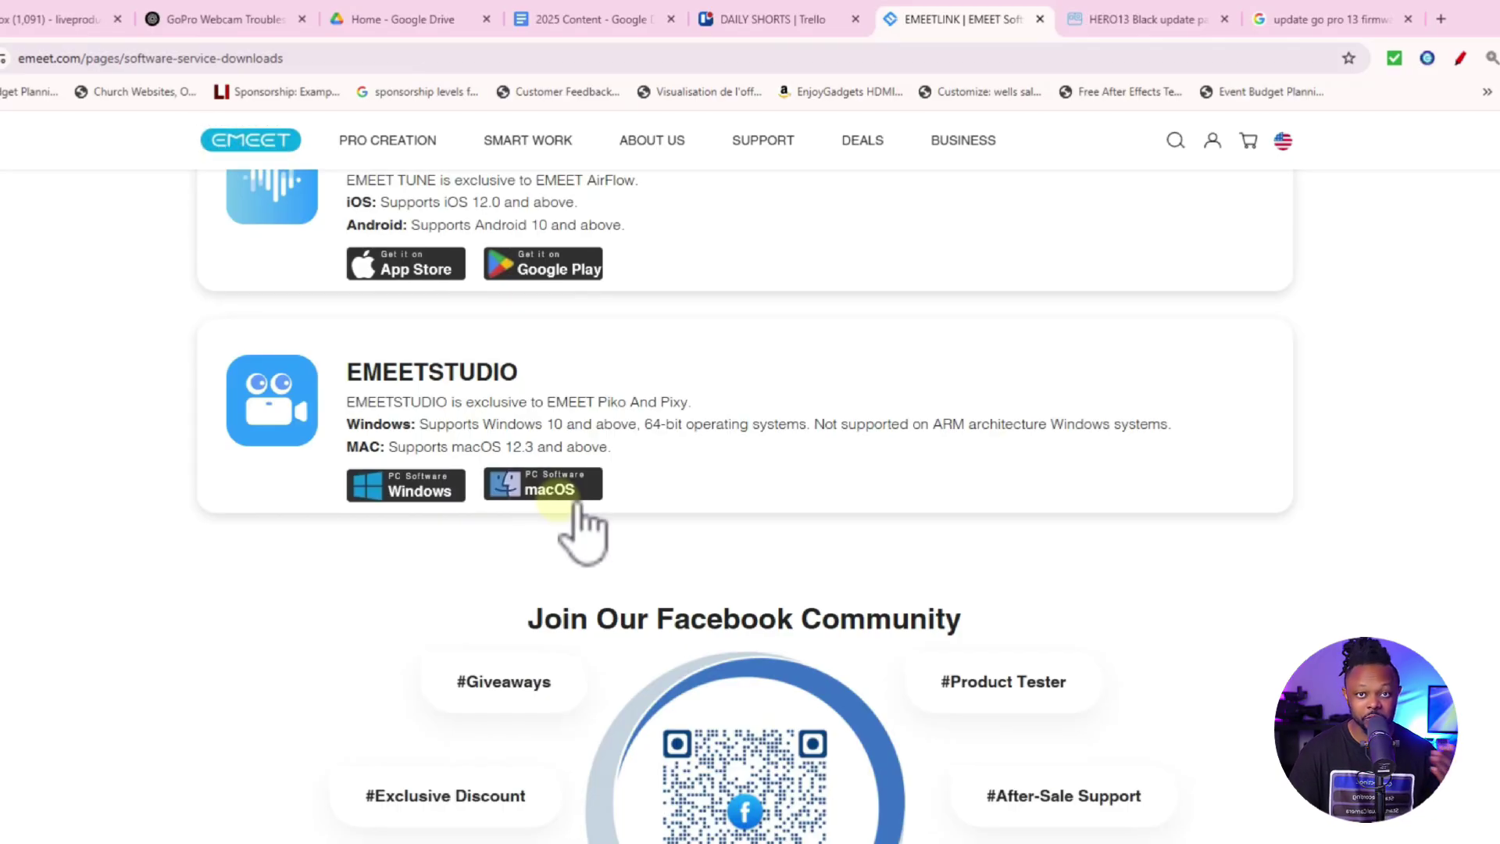
scroll(352, 484, down, 2)
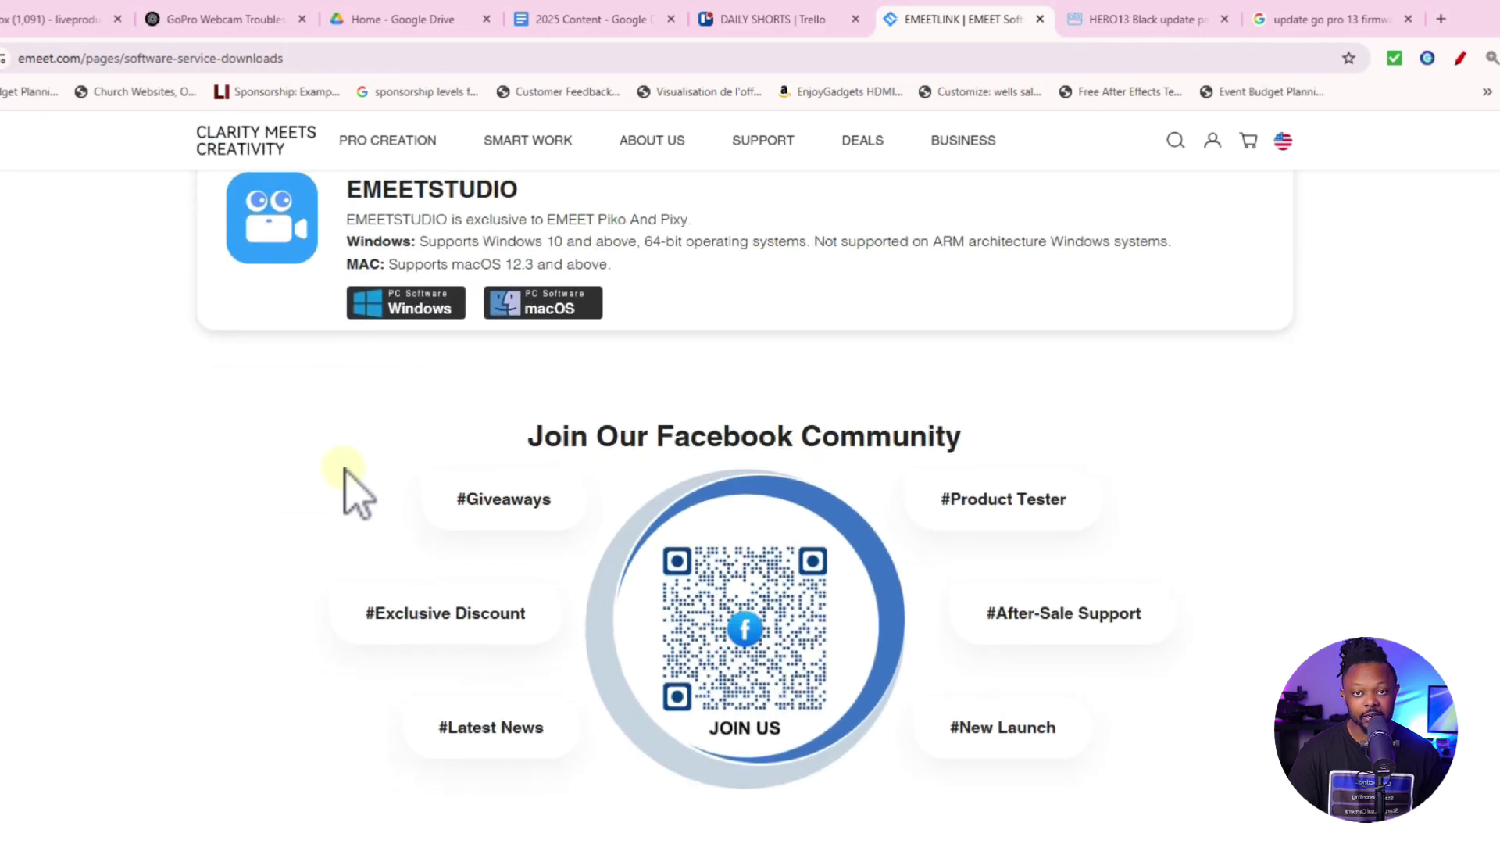
scroll(409, 502, down, 1)
Find EMEET STUDIO through Windows search ('em') and launch it.
scroll(398, 508, up, 2)
click(366, 817)
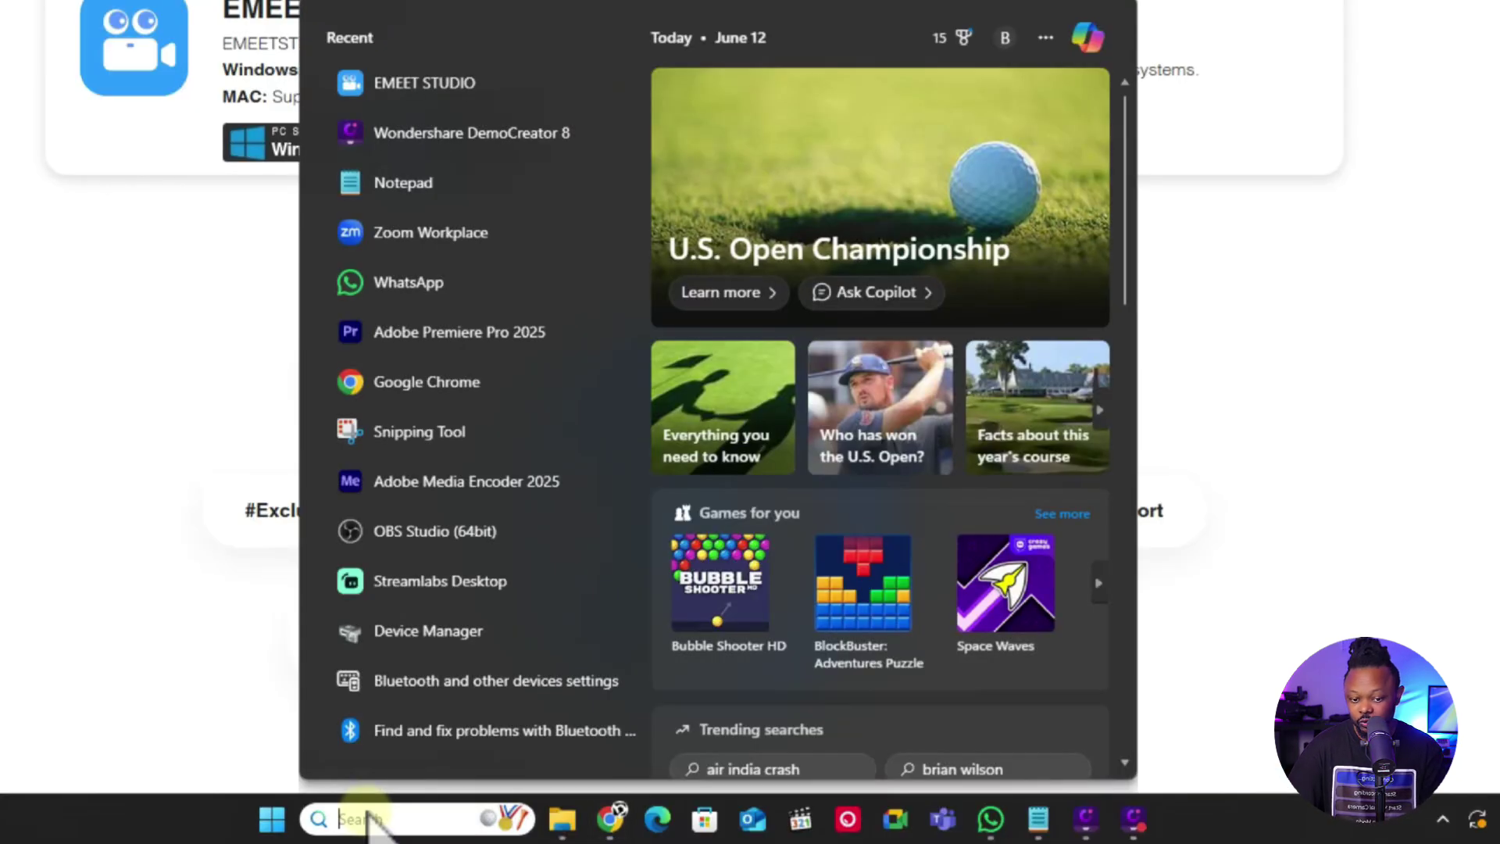
text(em)
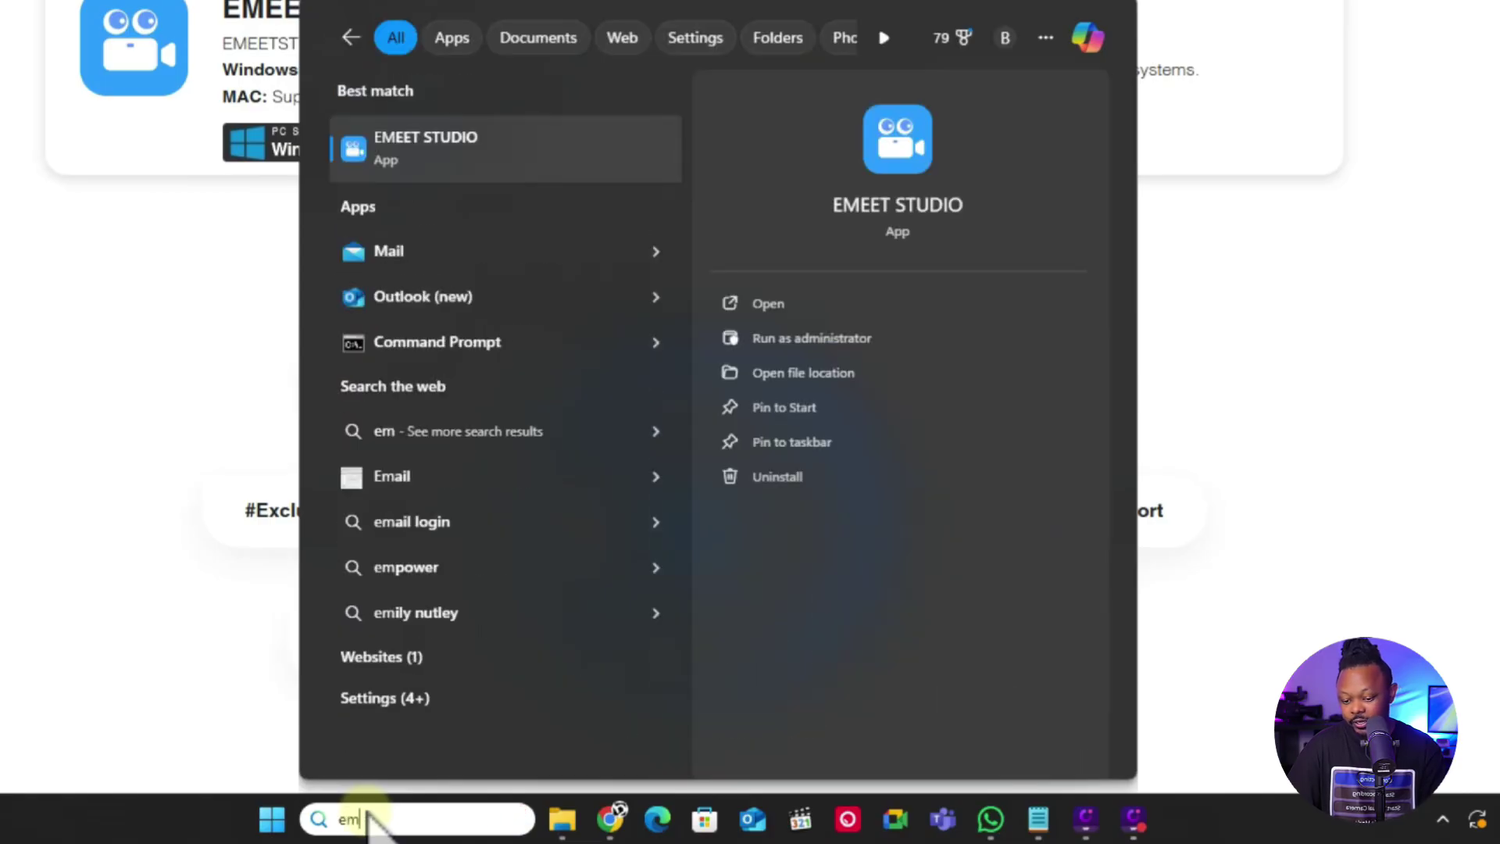
click(903, 141)
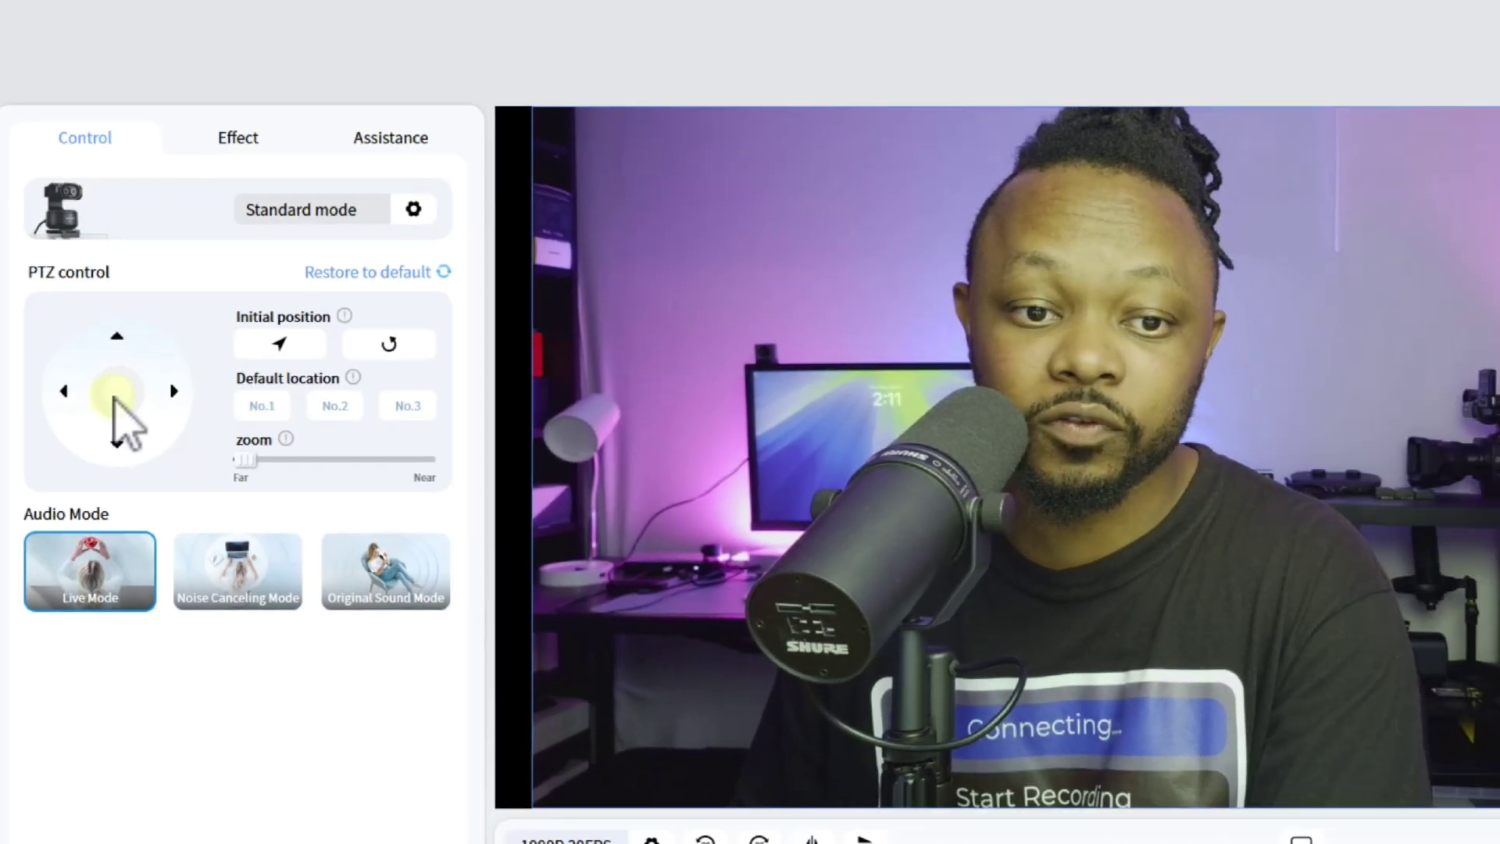
Pan the camera, reset it to Initial position, try Tracking then Standard mode, and zoom in slightly.
drag(159, 412, 113, 394)
click(239, 344)
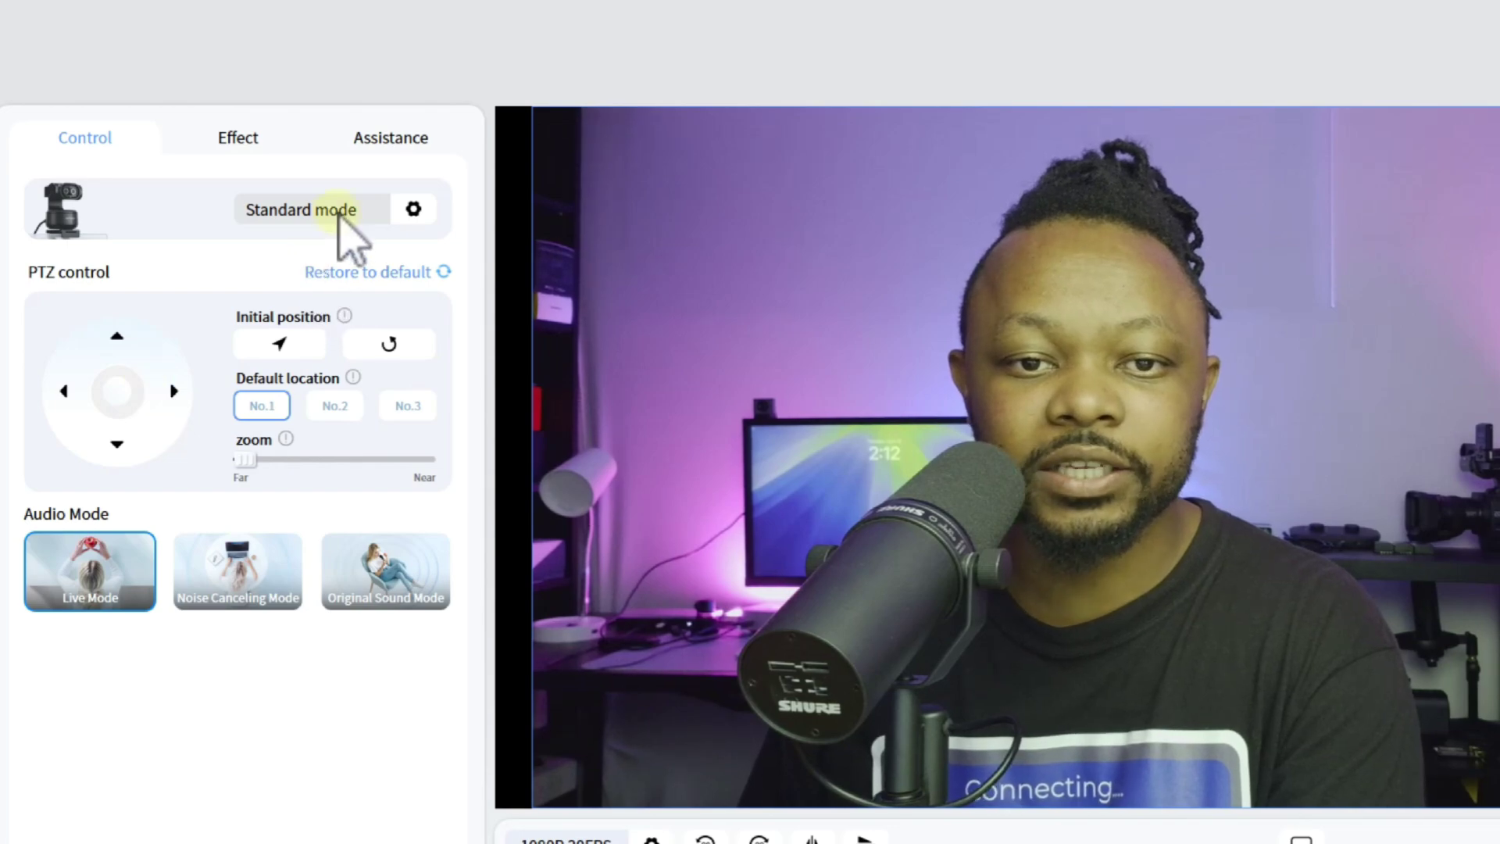
click(412, 210)
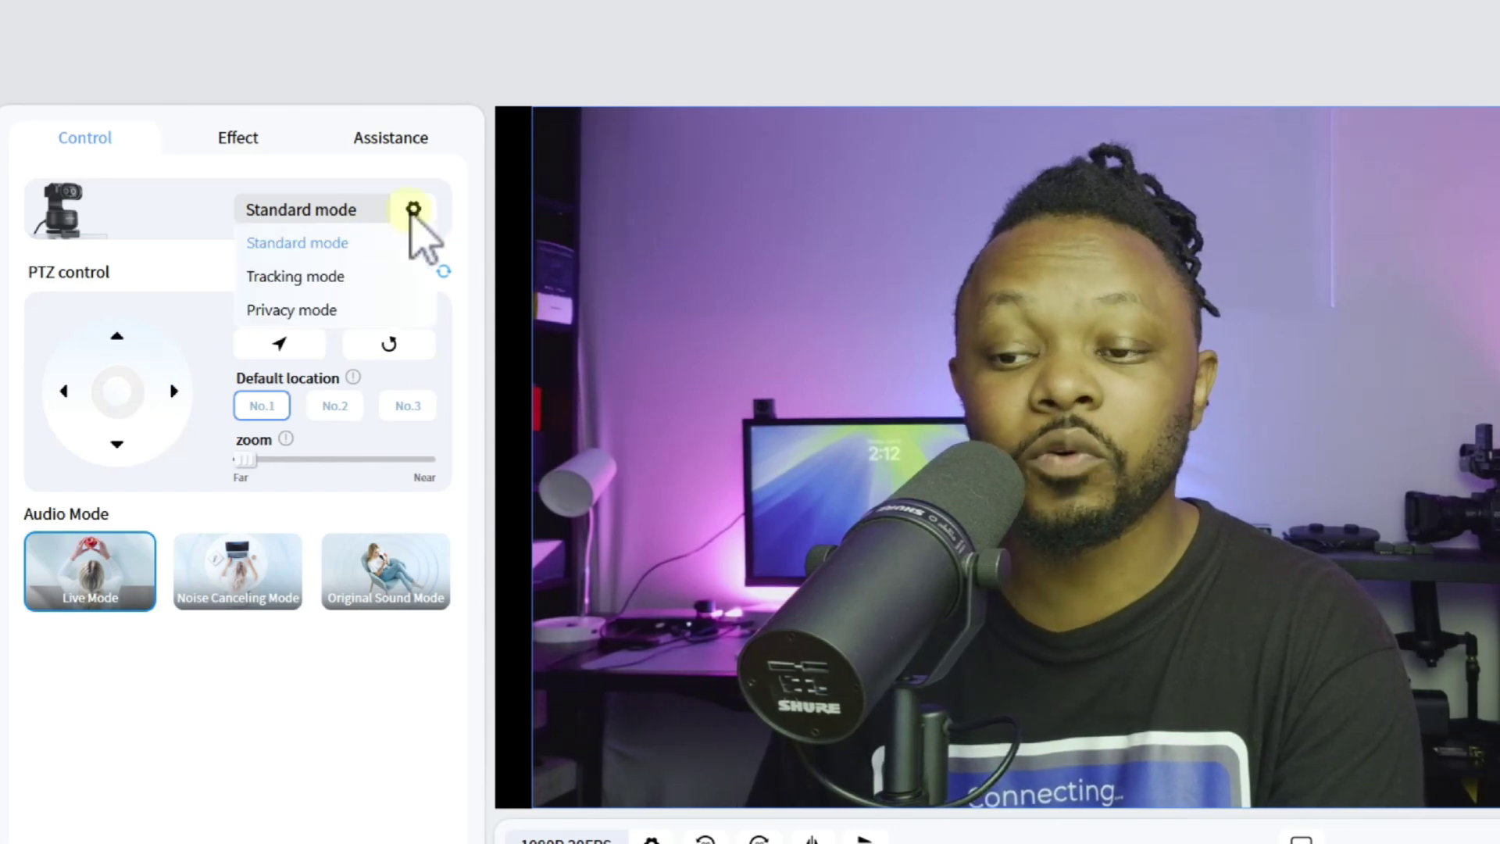
click(308, 276)
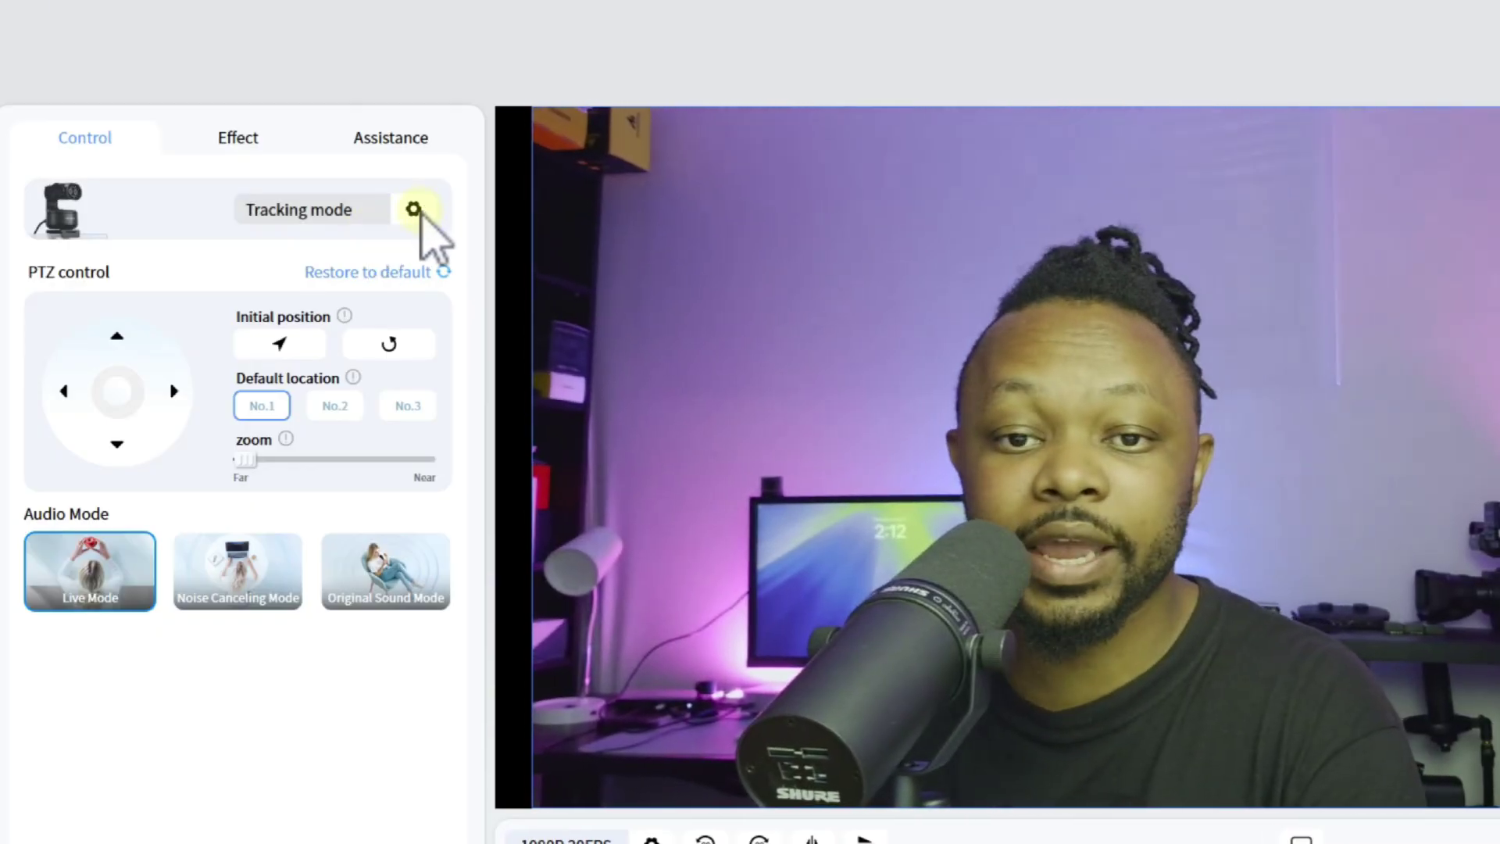
click(312, 246)
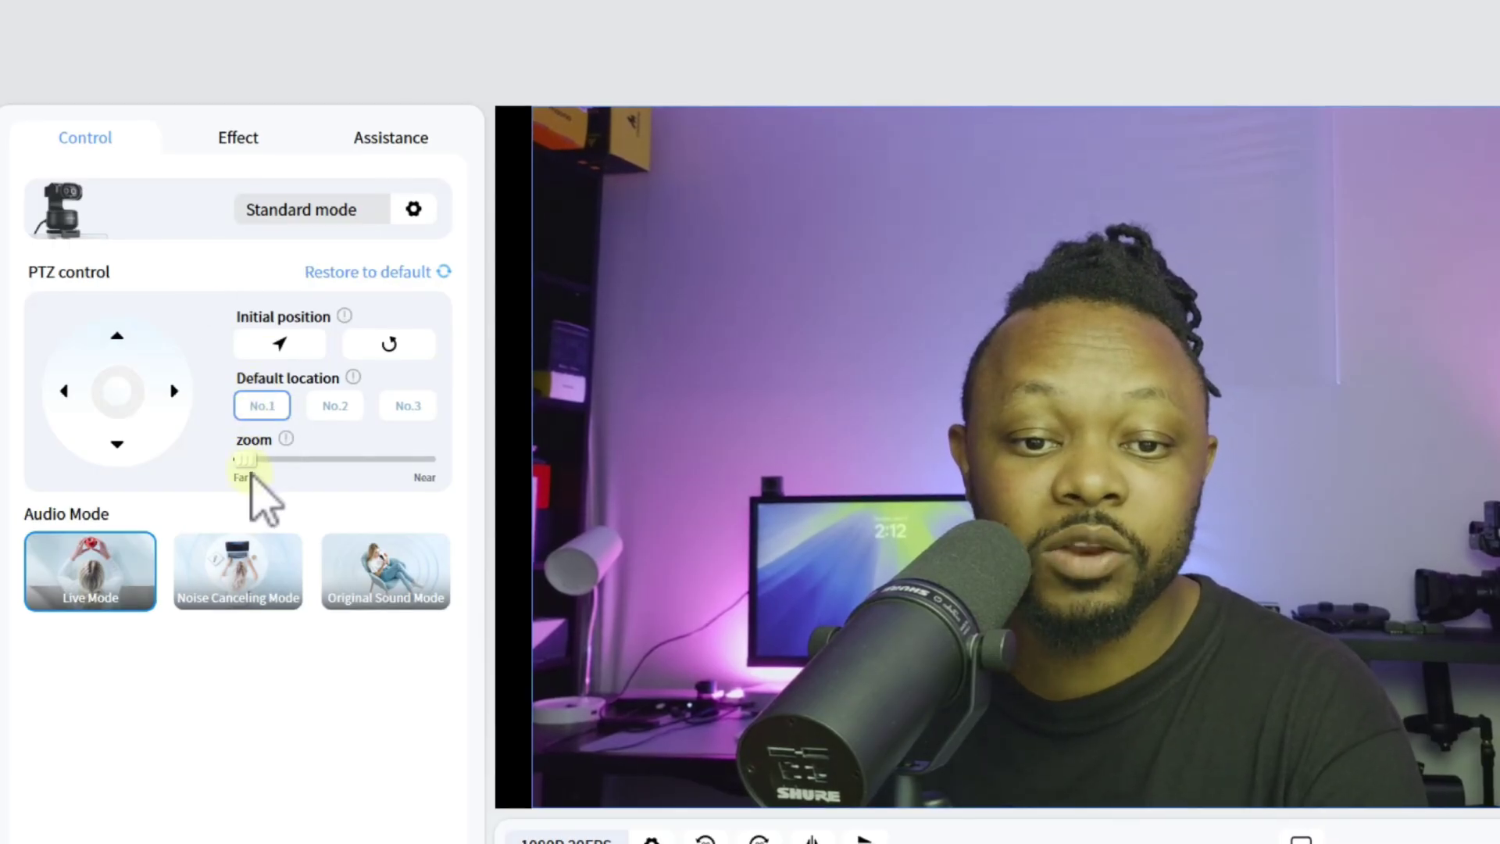
drag(269, 463, 217, 467)
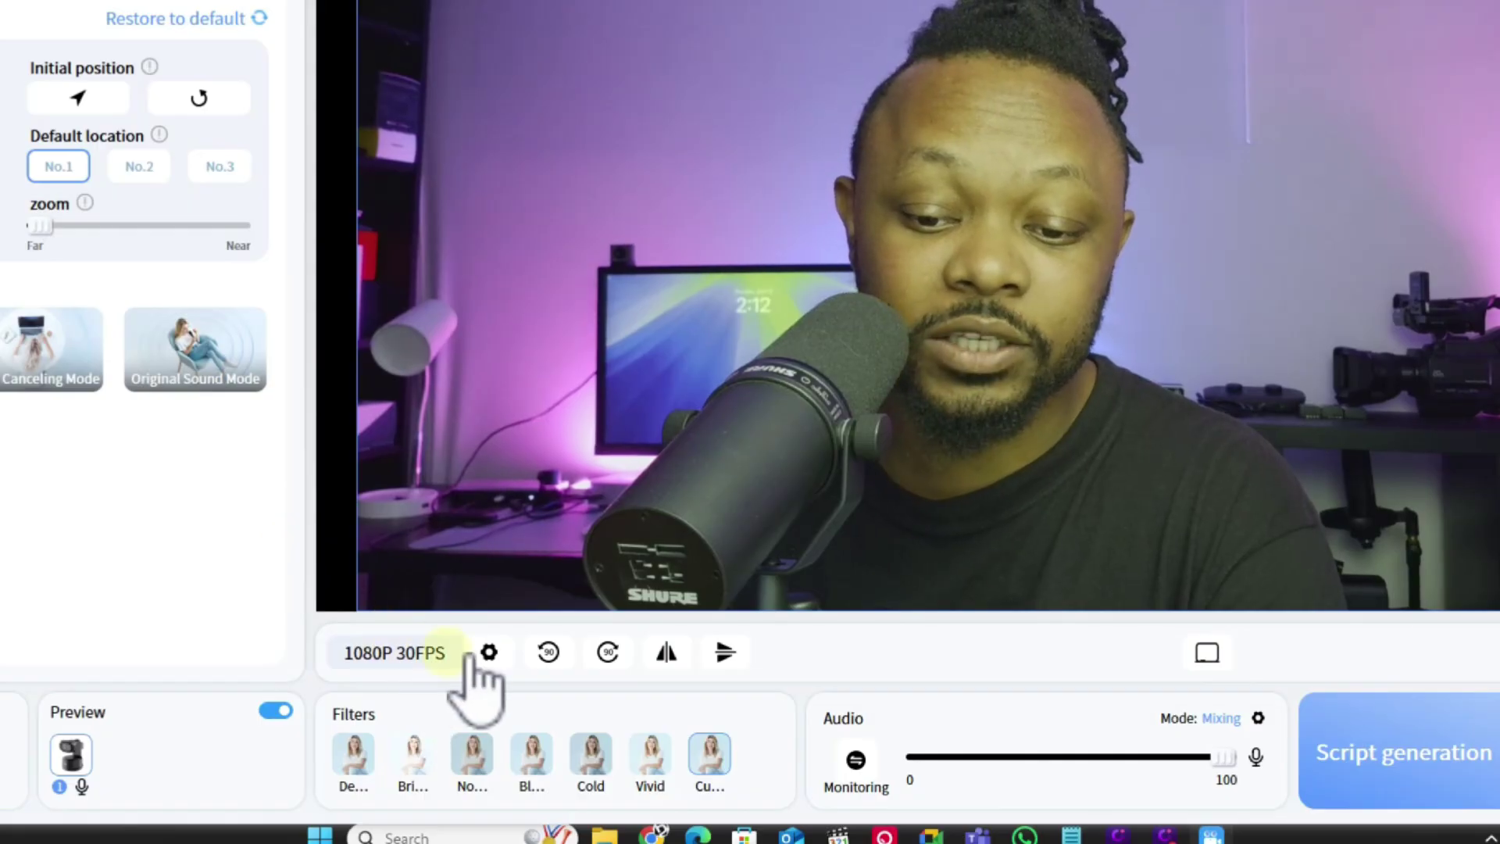
click(491, 653)
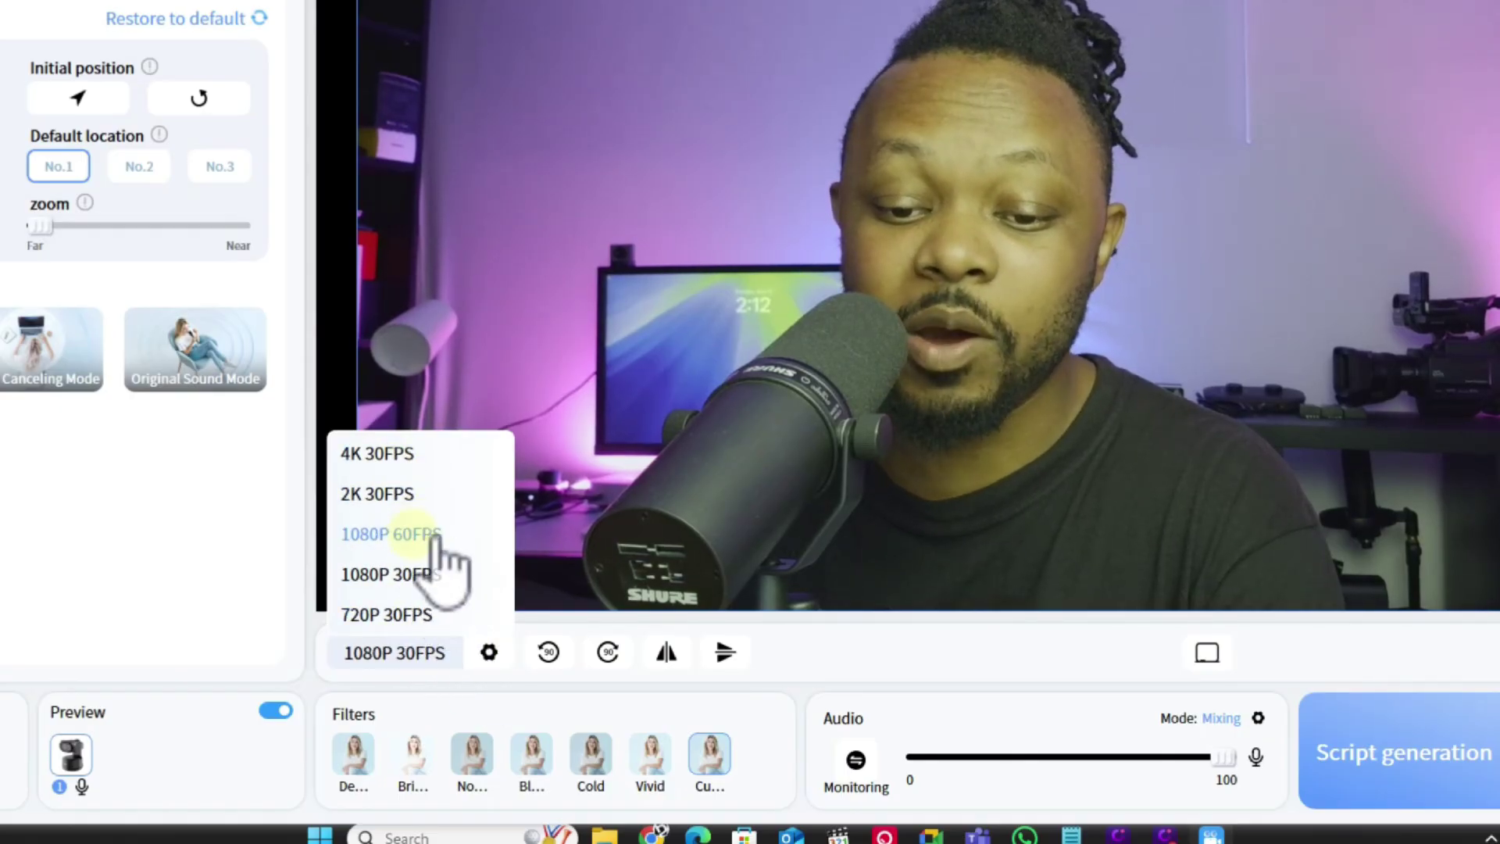
click(410, 578)
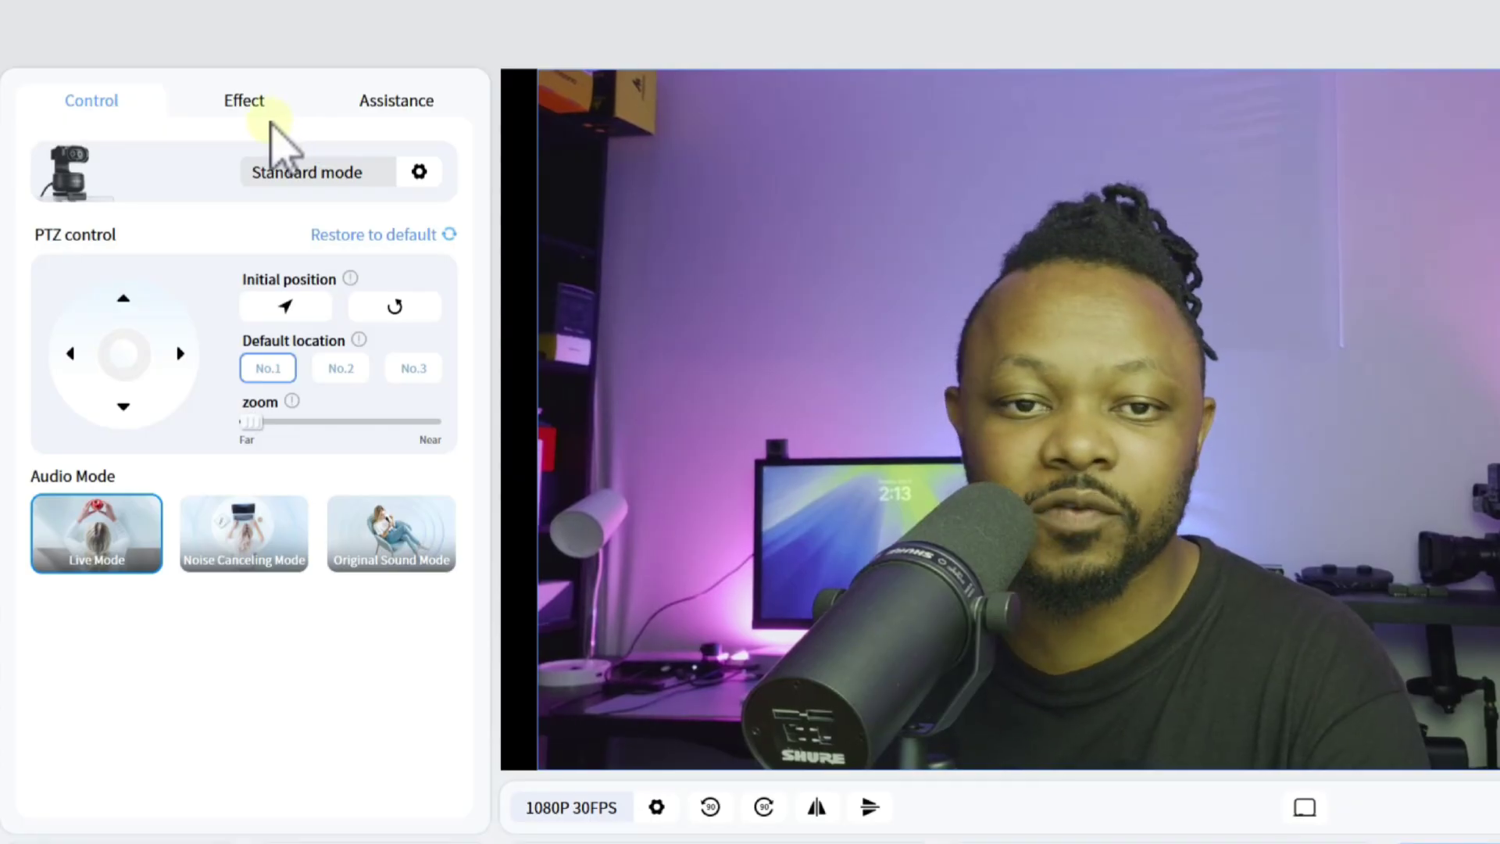
In Effect settings, try the Default, Bright, Nostalgia and Vivid presets, then settle on Customize.
click(247, 105)
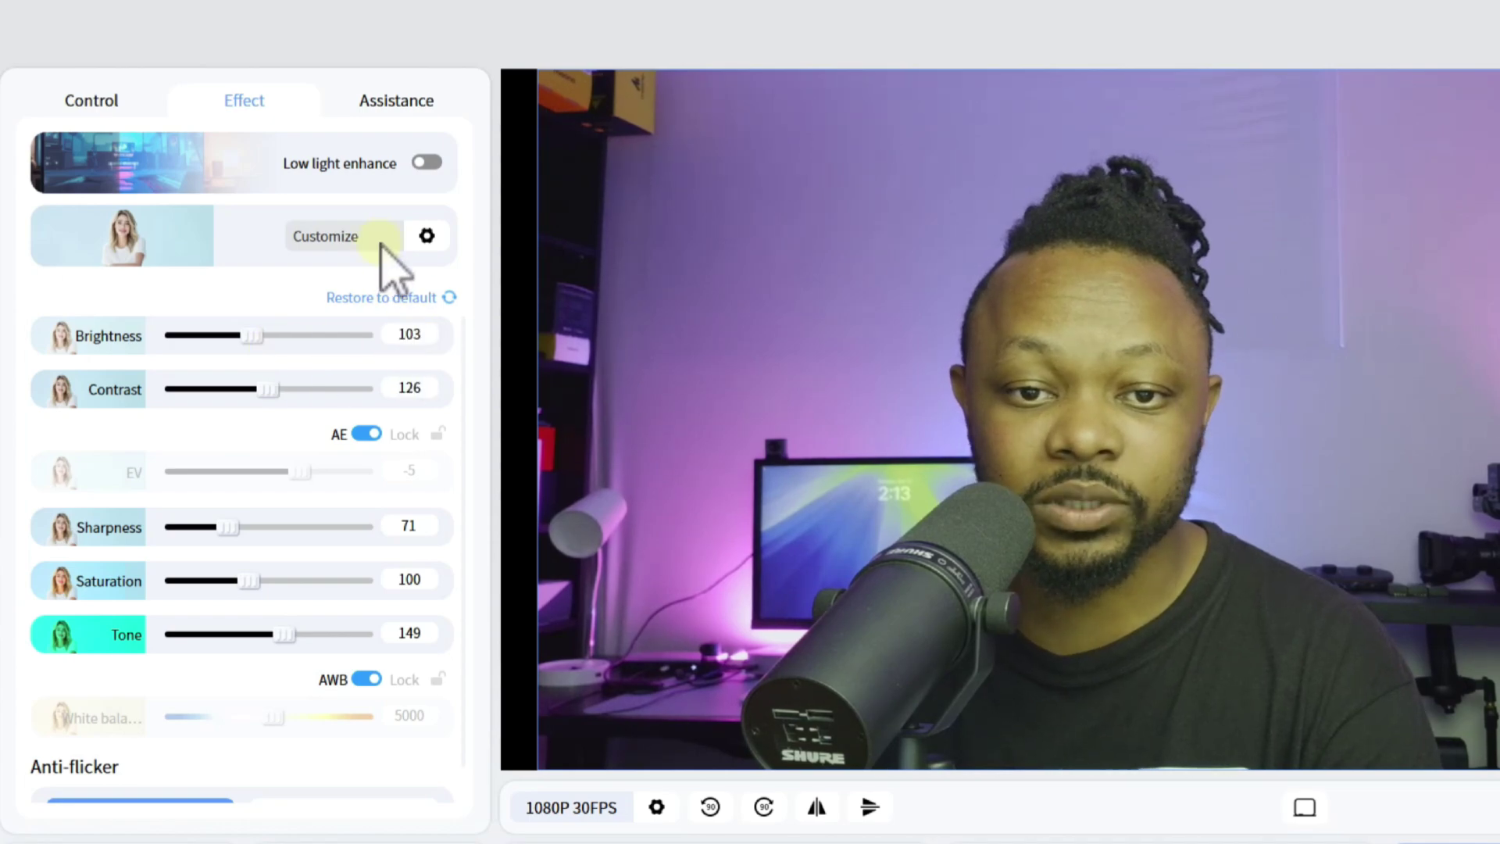
click(426, 236)
click(359, 272)
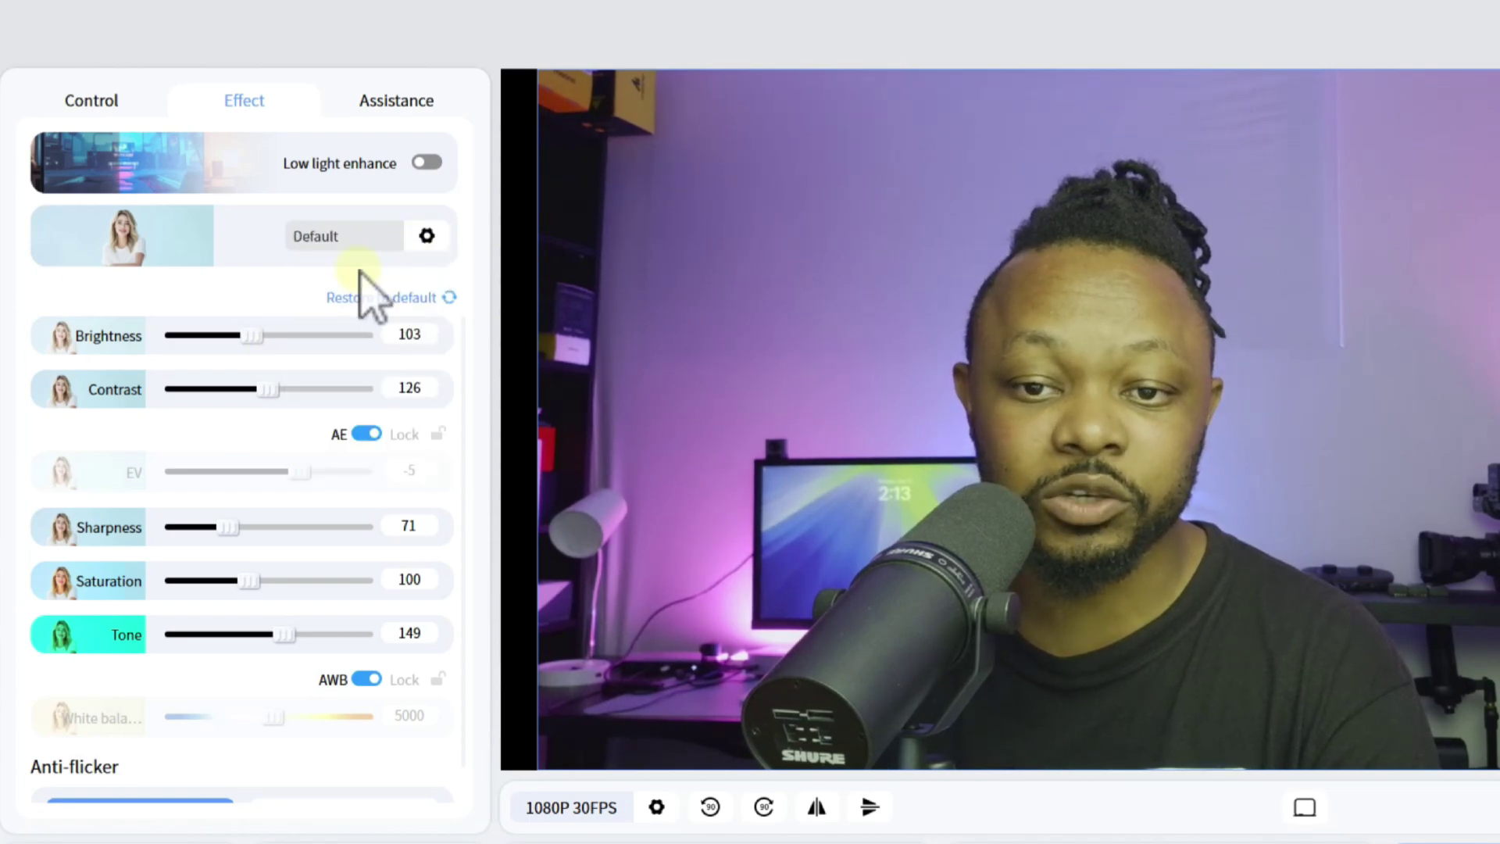
click(348, 303)
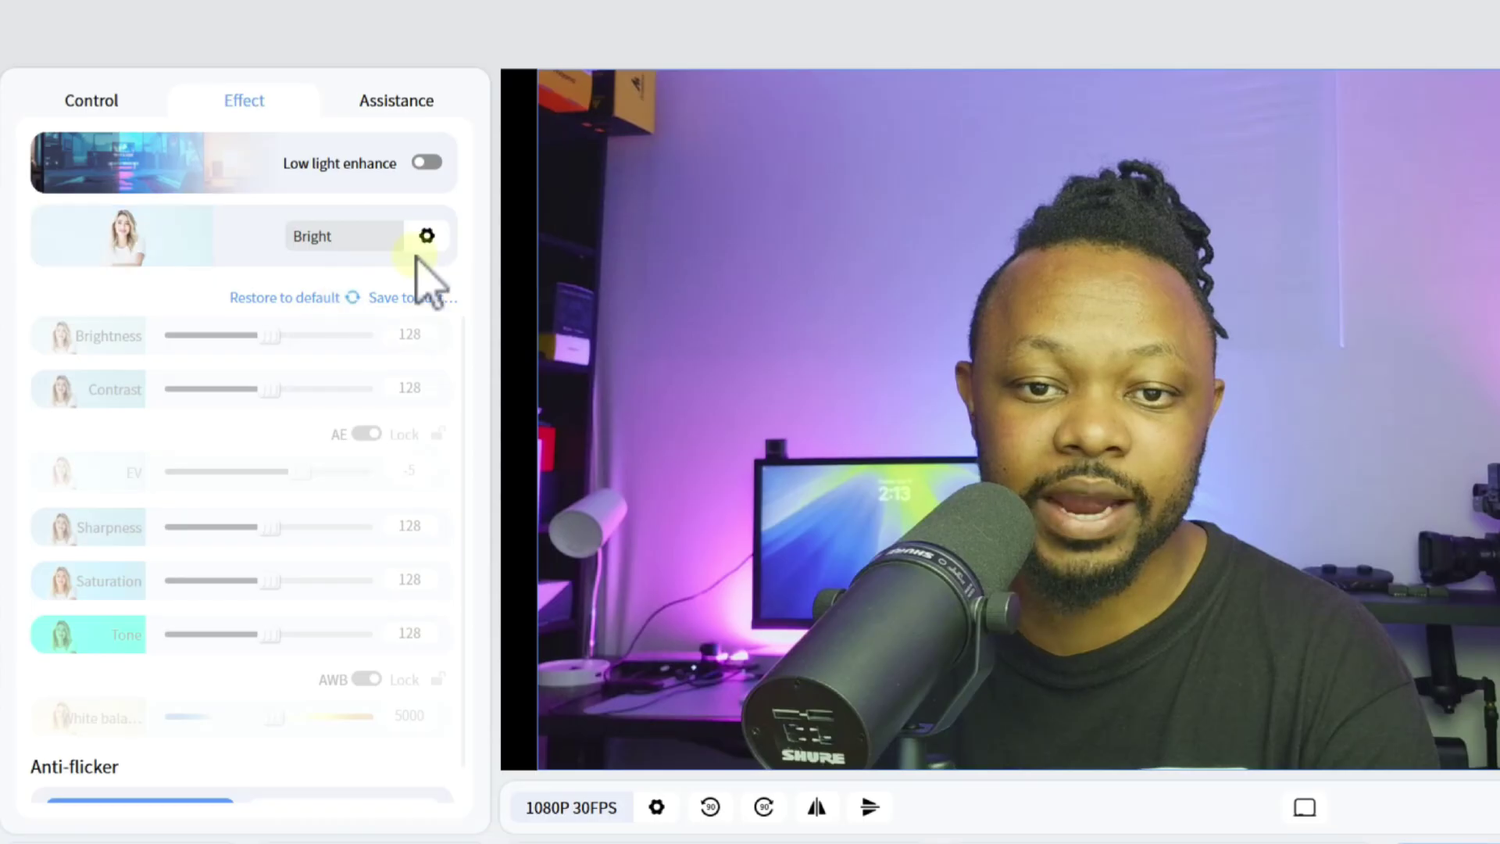
click(426, 236)
click(367, 338)
click(427, 236)
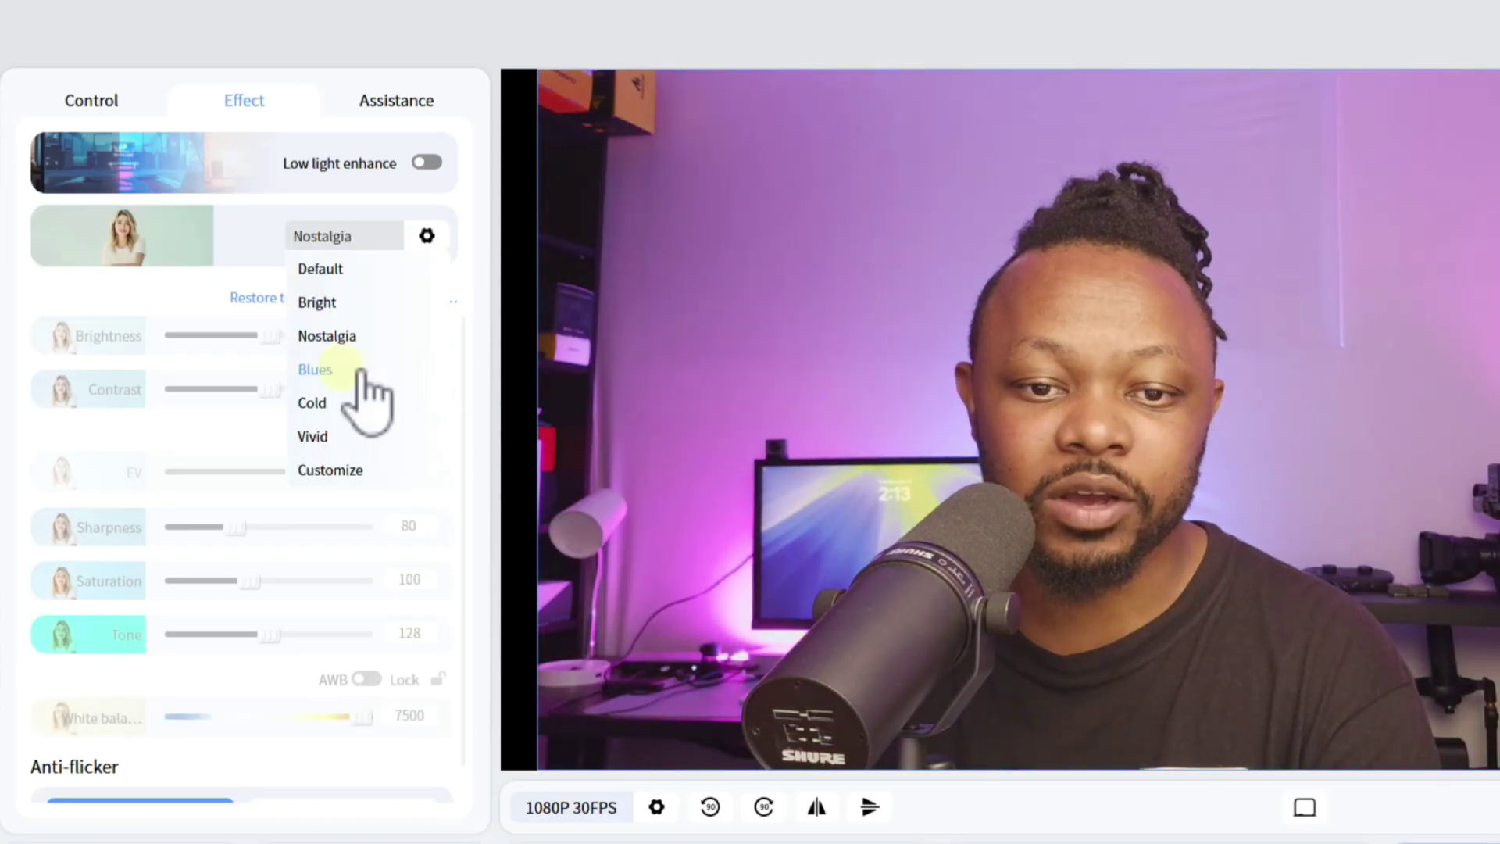
click(348, 444)
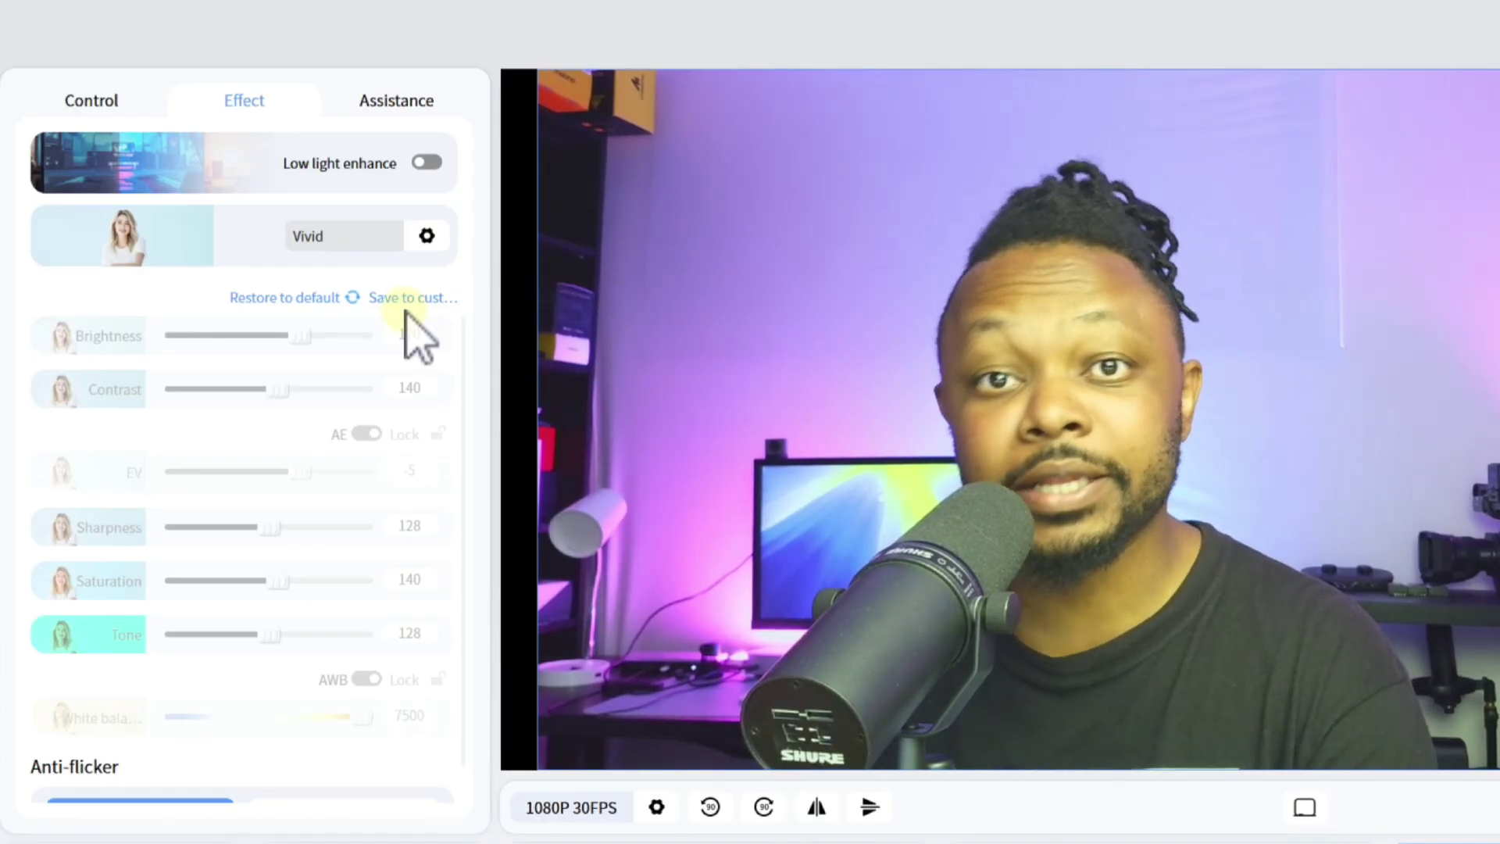
click(430, 235)
click(355, 473)
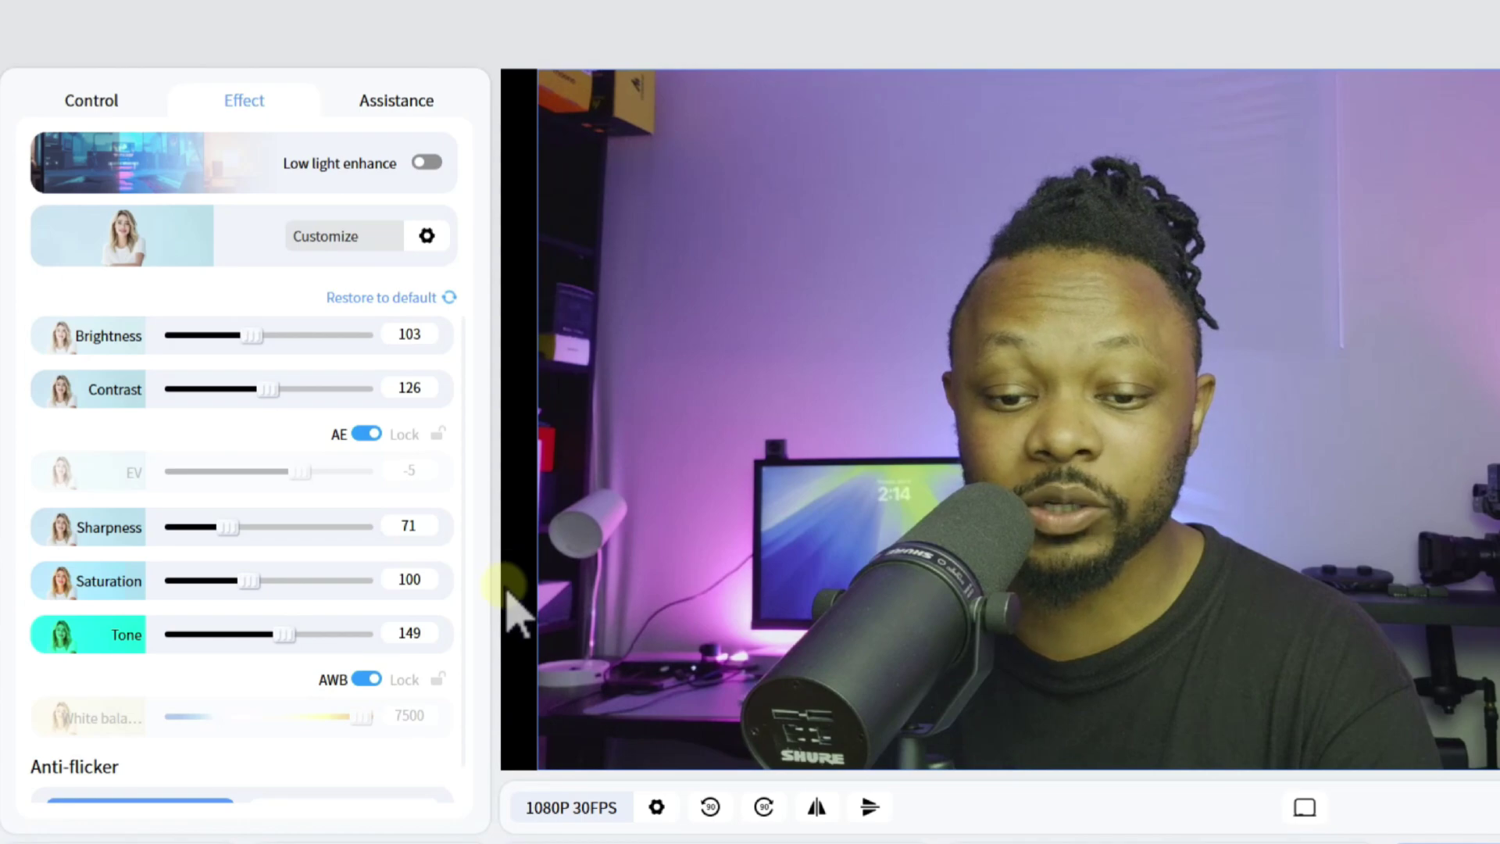
Switch off AWB and fix the white balance at 5600.
click(366, 678)
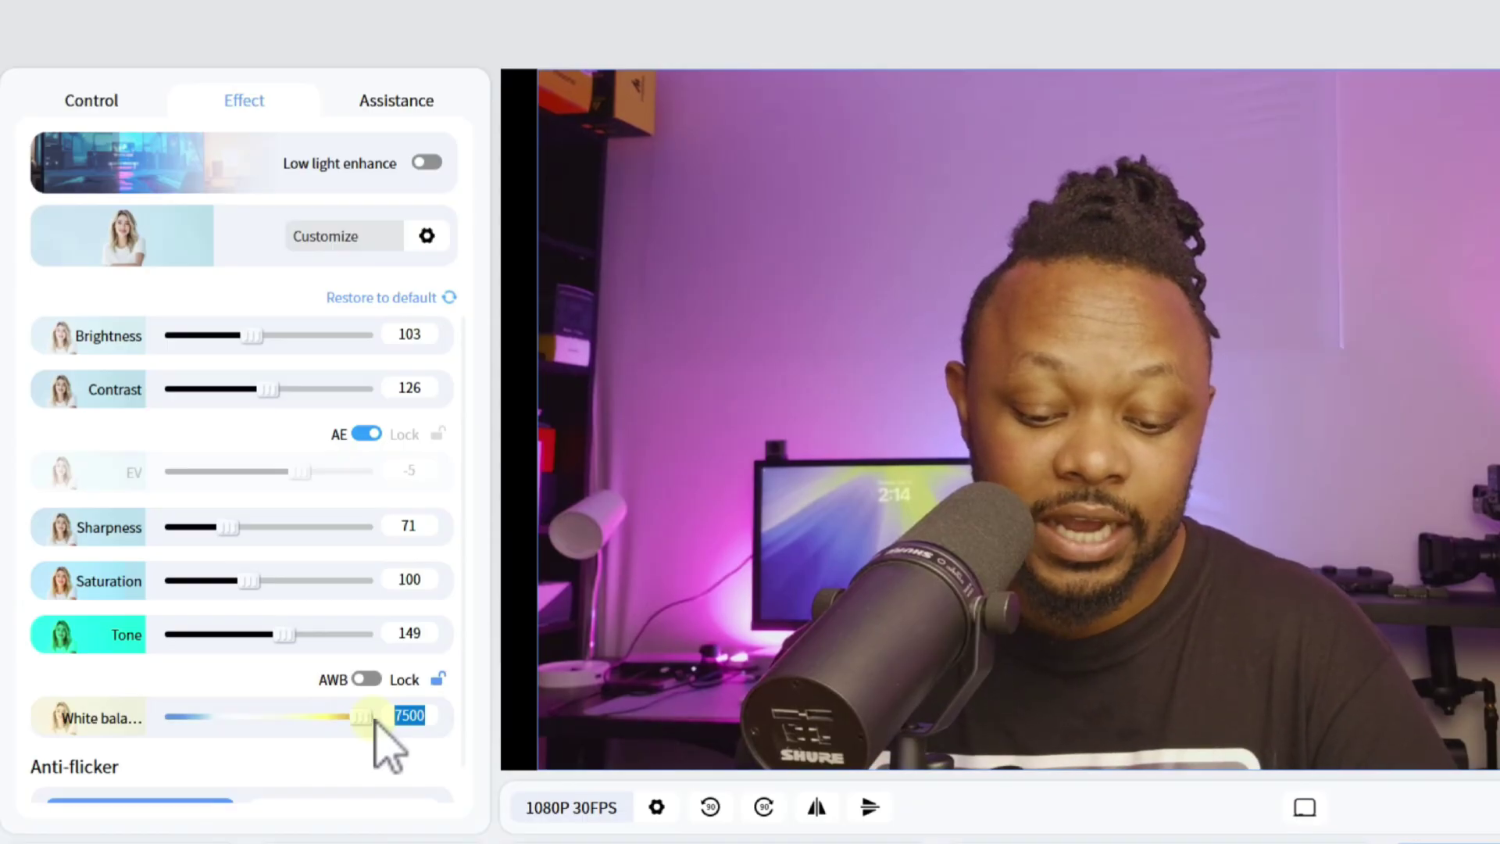
text(56)
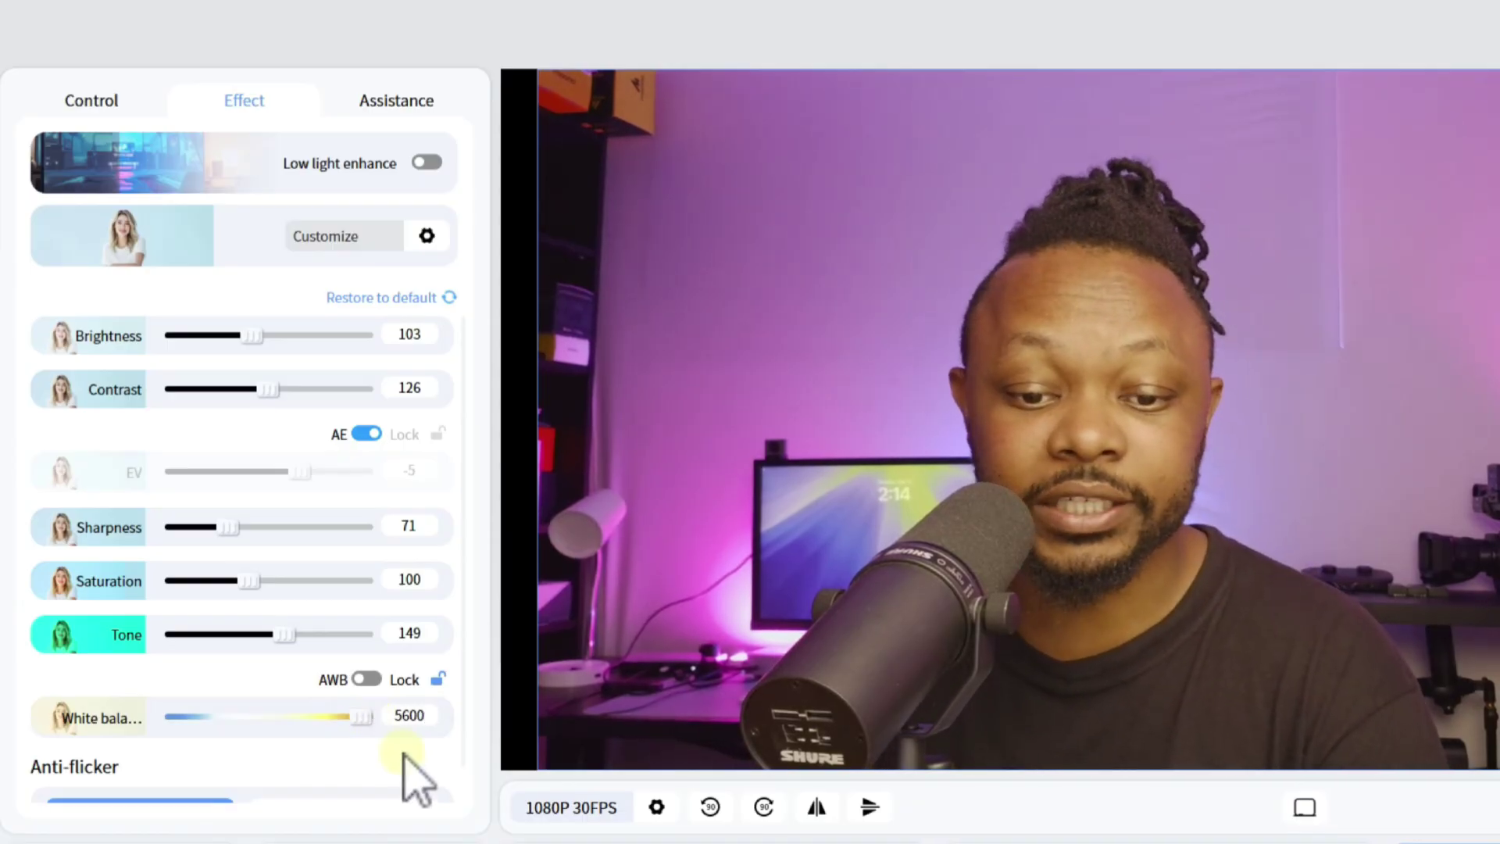
key(Return)
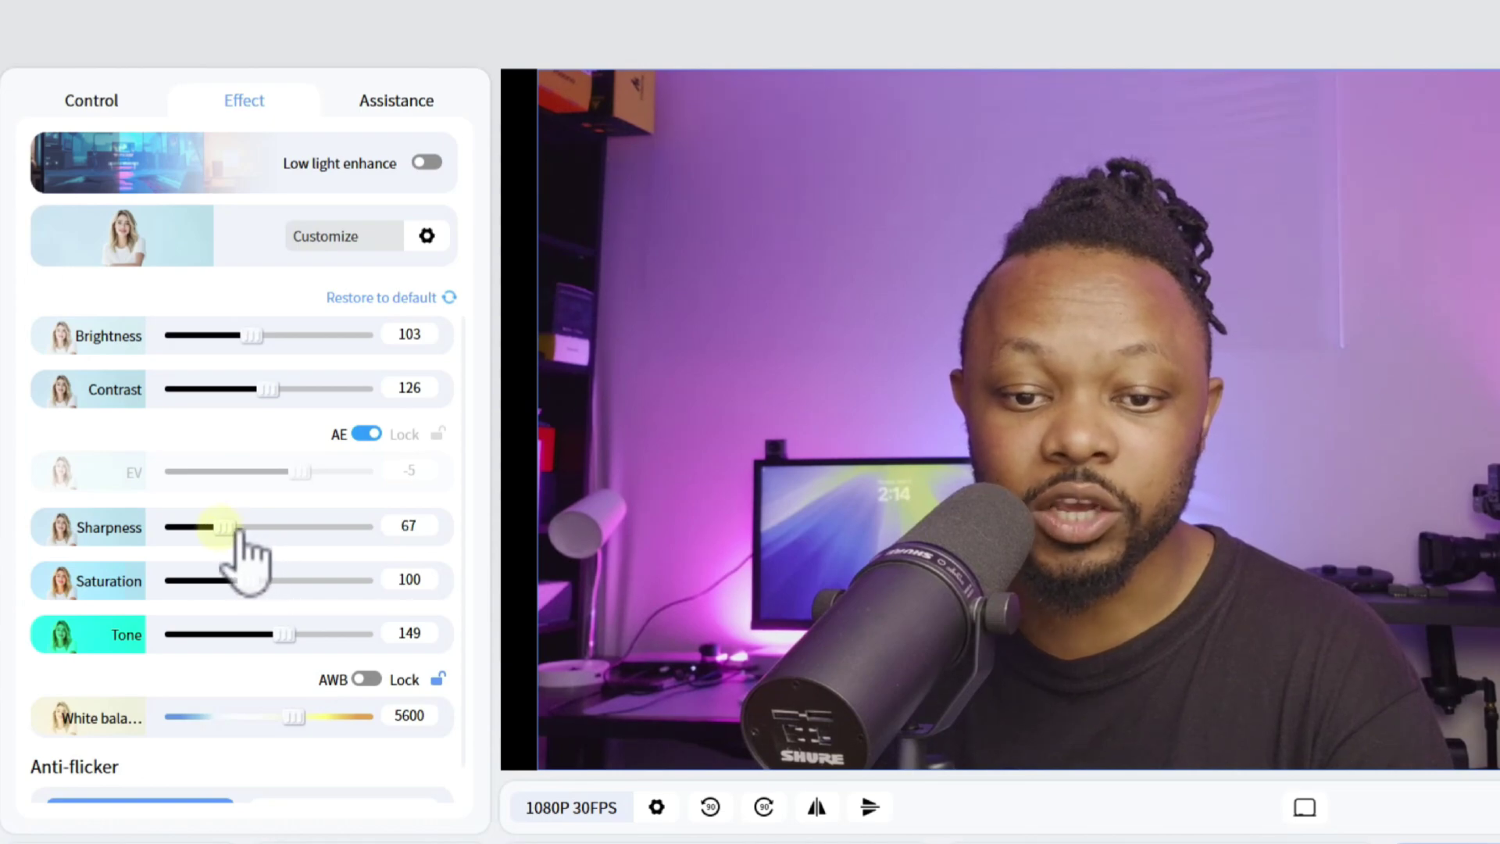
Tweak Sharpness, set Saturation back to 100 after raising it, and nudge Contrast to 132.
mouse_move(238, 531)
mouse_down()
mouse_move(358, 551)
mouse_move(332, 533)
mouse_move(264, 538)
mouse_up()
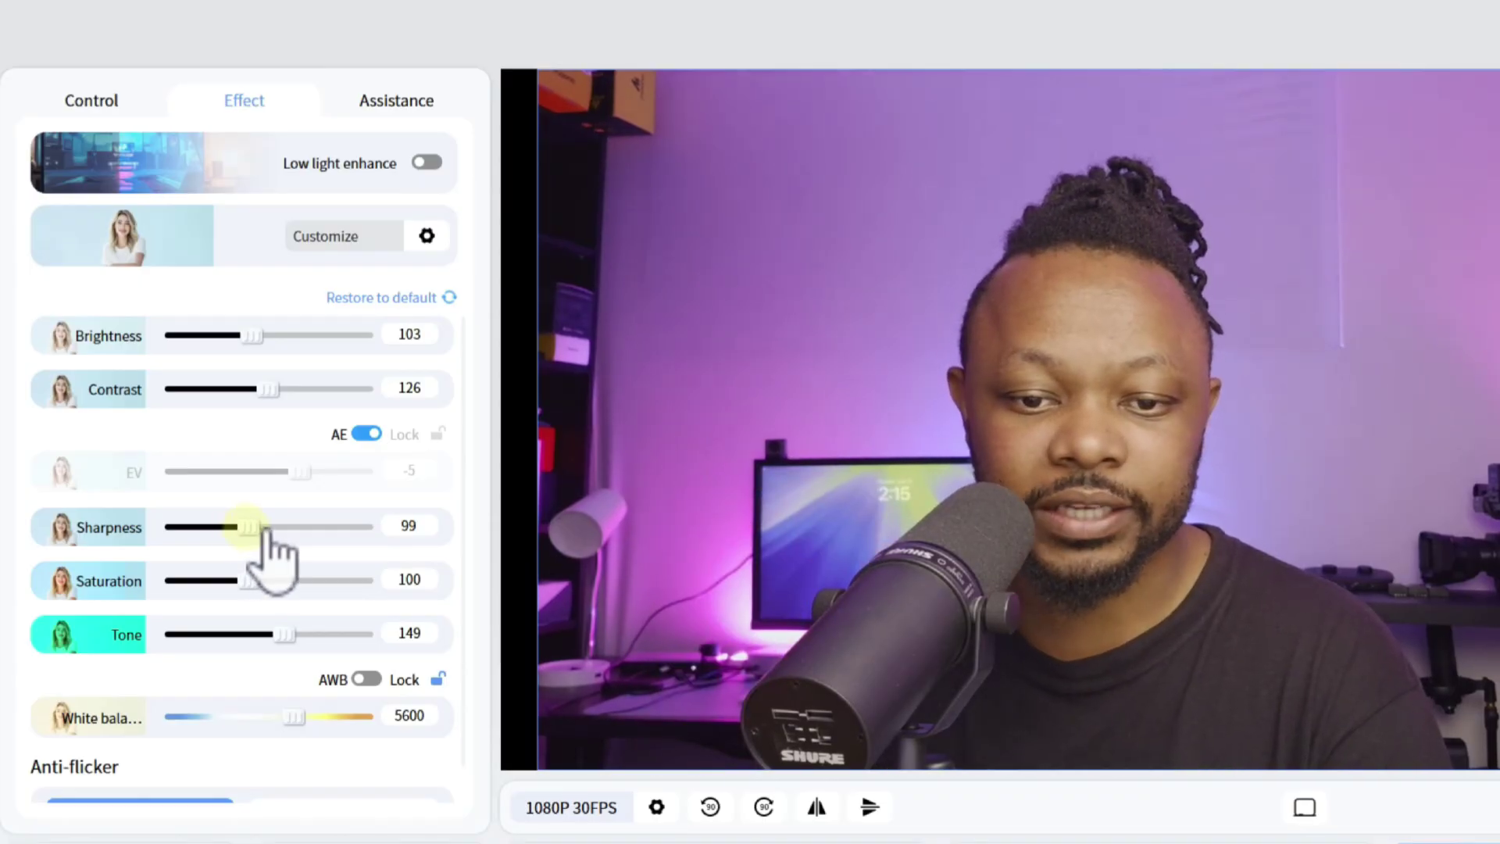
drag(269, 546, 262, 558)
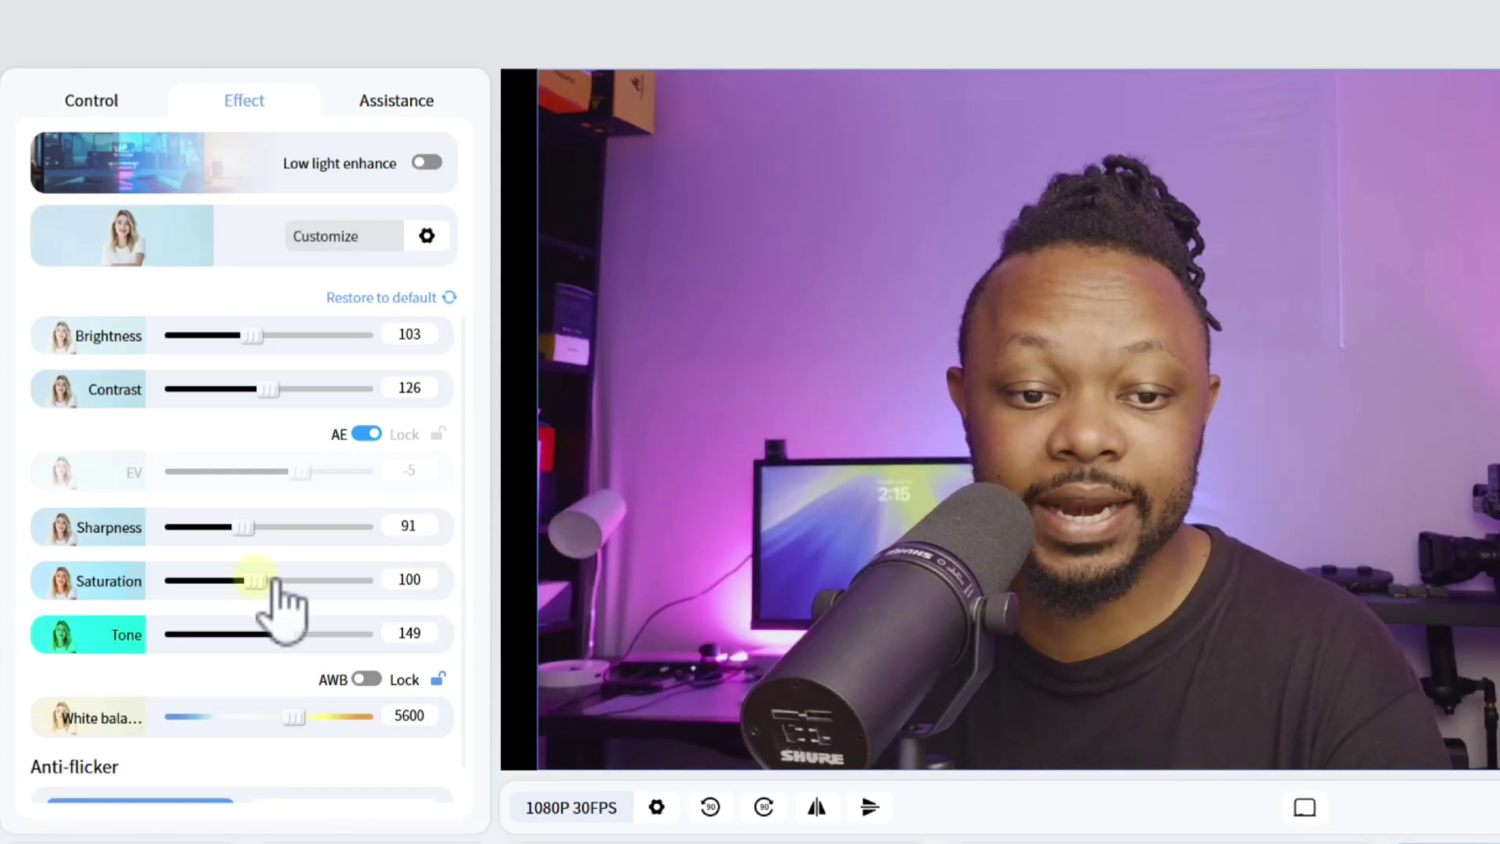
drag(275, 582, 309, 585)
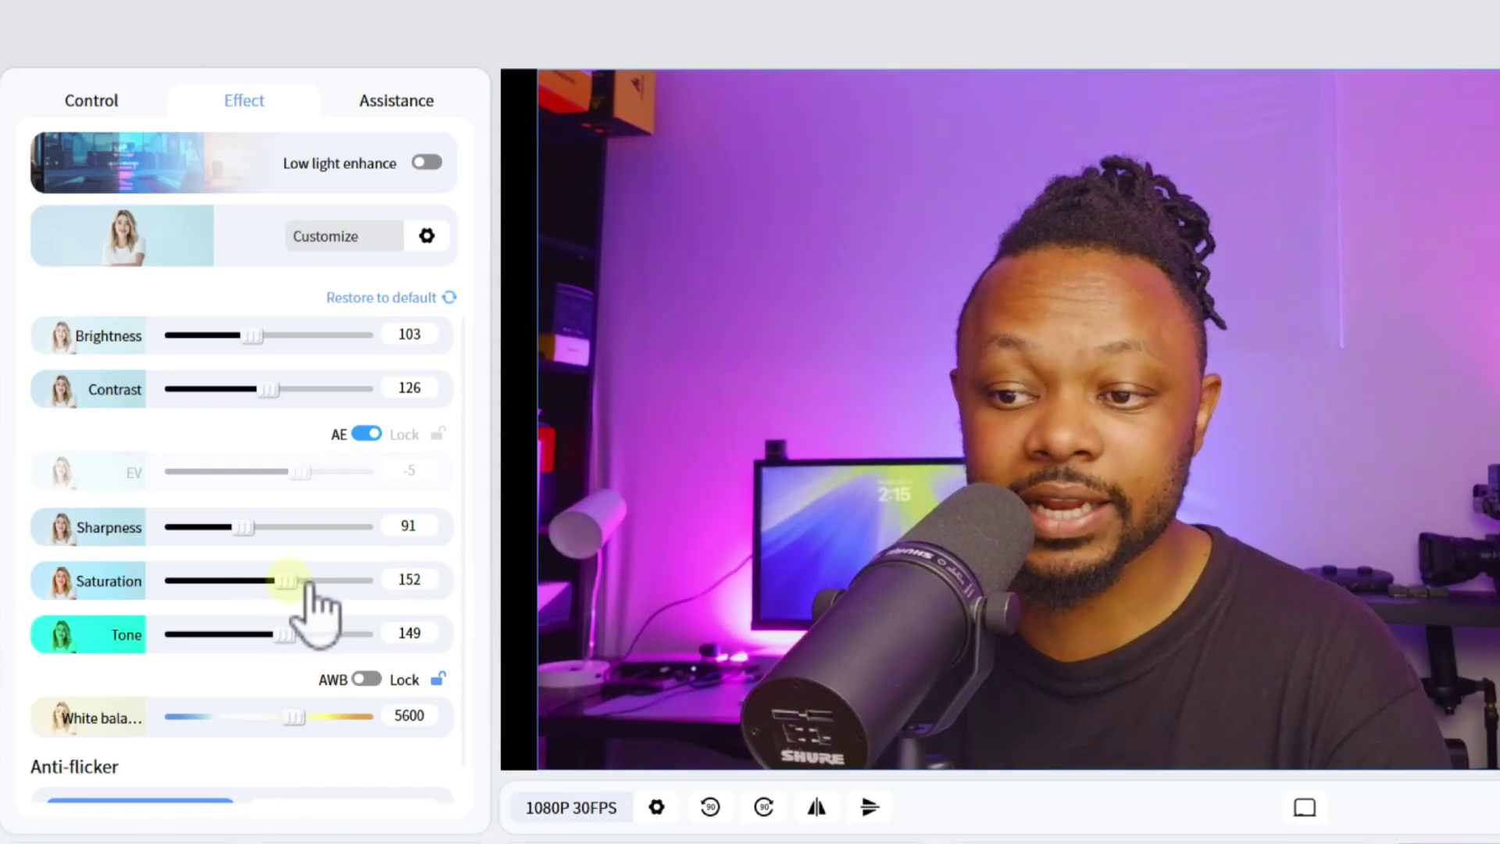
double_click(403, 582)
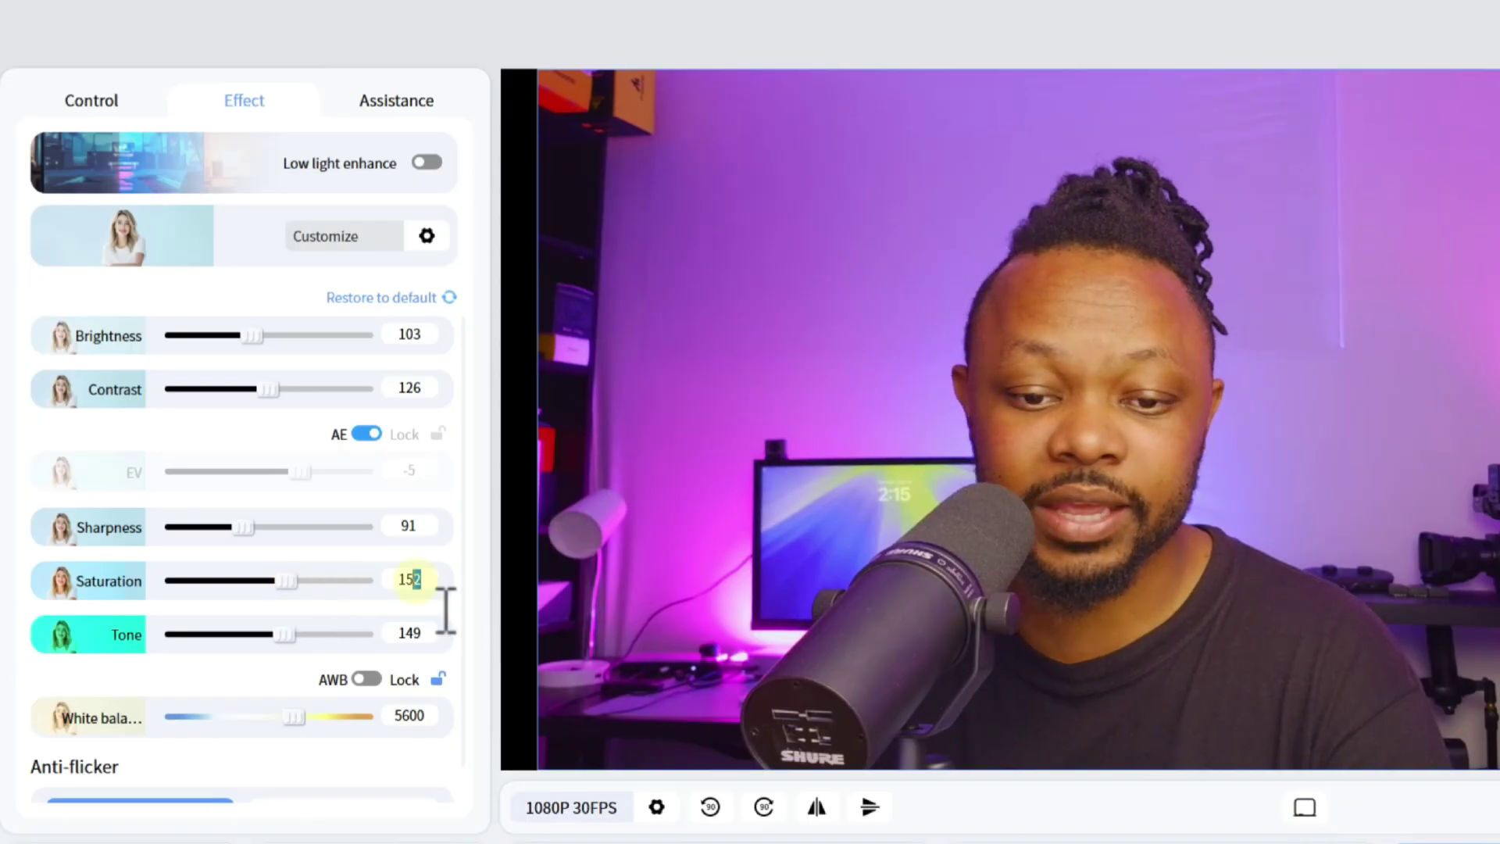
text(100)
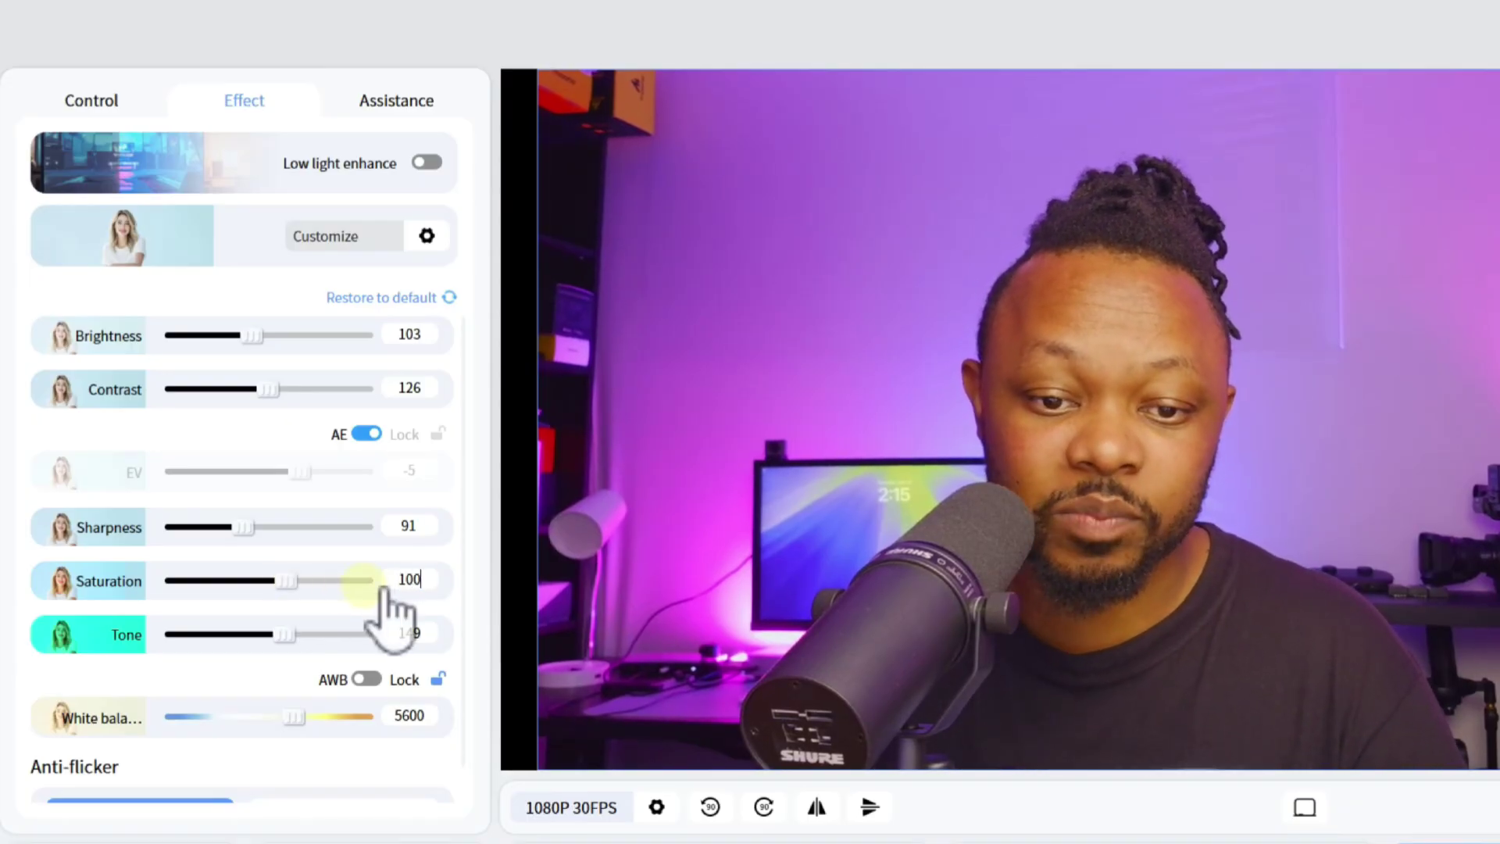
key(Return)
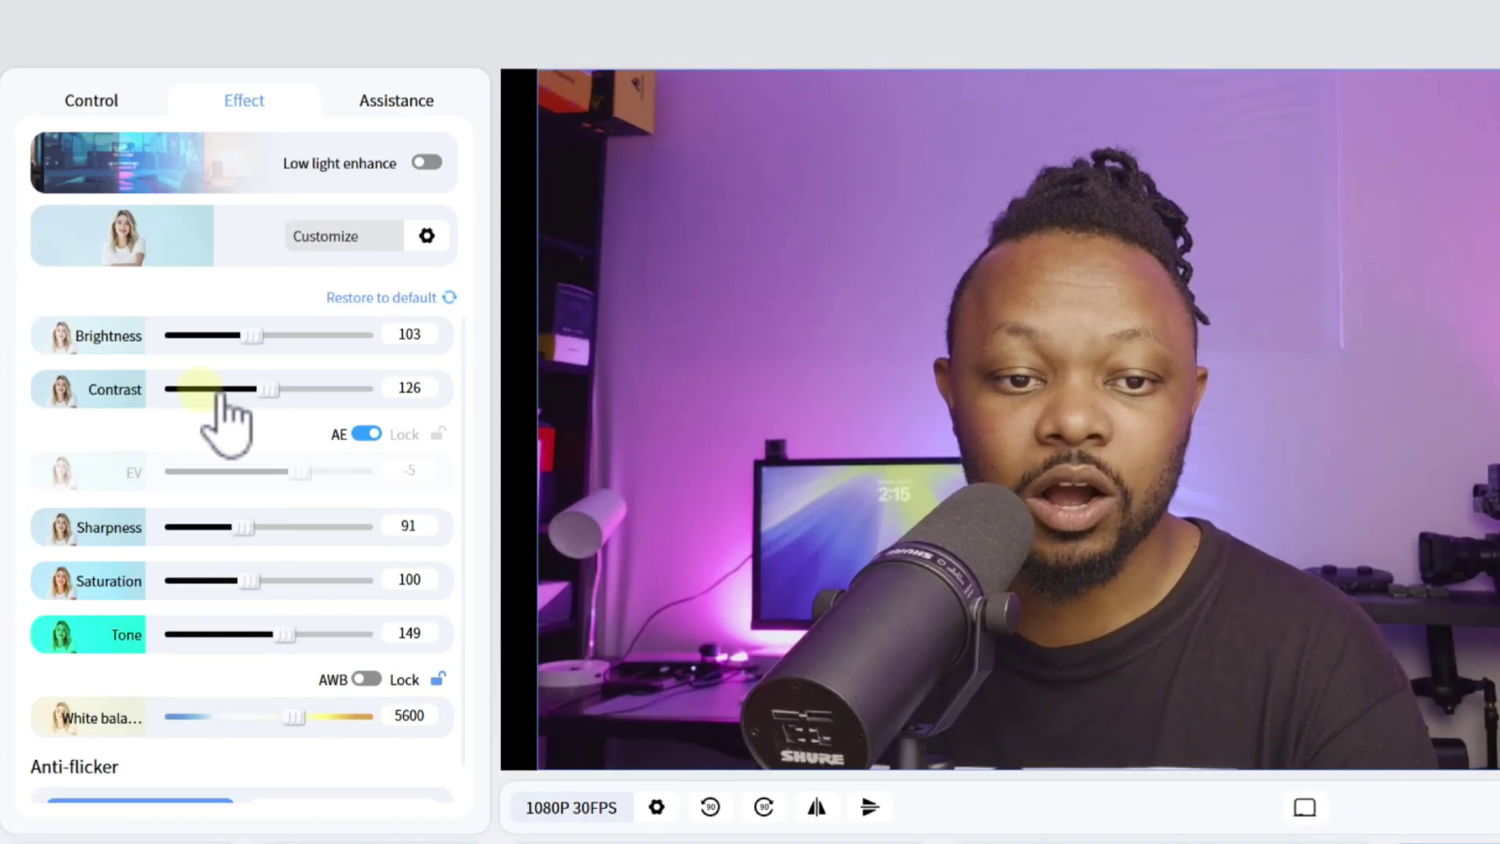
mouse_move(282, 393)
mouse_down()
mouse_move(238, 395)
mouse_move(316, 411)
mouse_move(326, 394)
mouse_move(307, 393)
mouse_move(356, 395)
mouse_move(291, 389)
mouse_up()
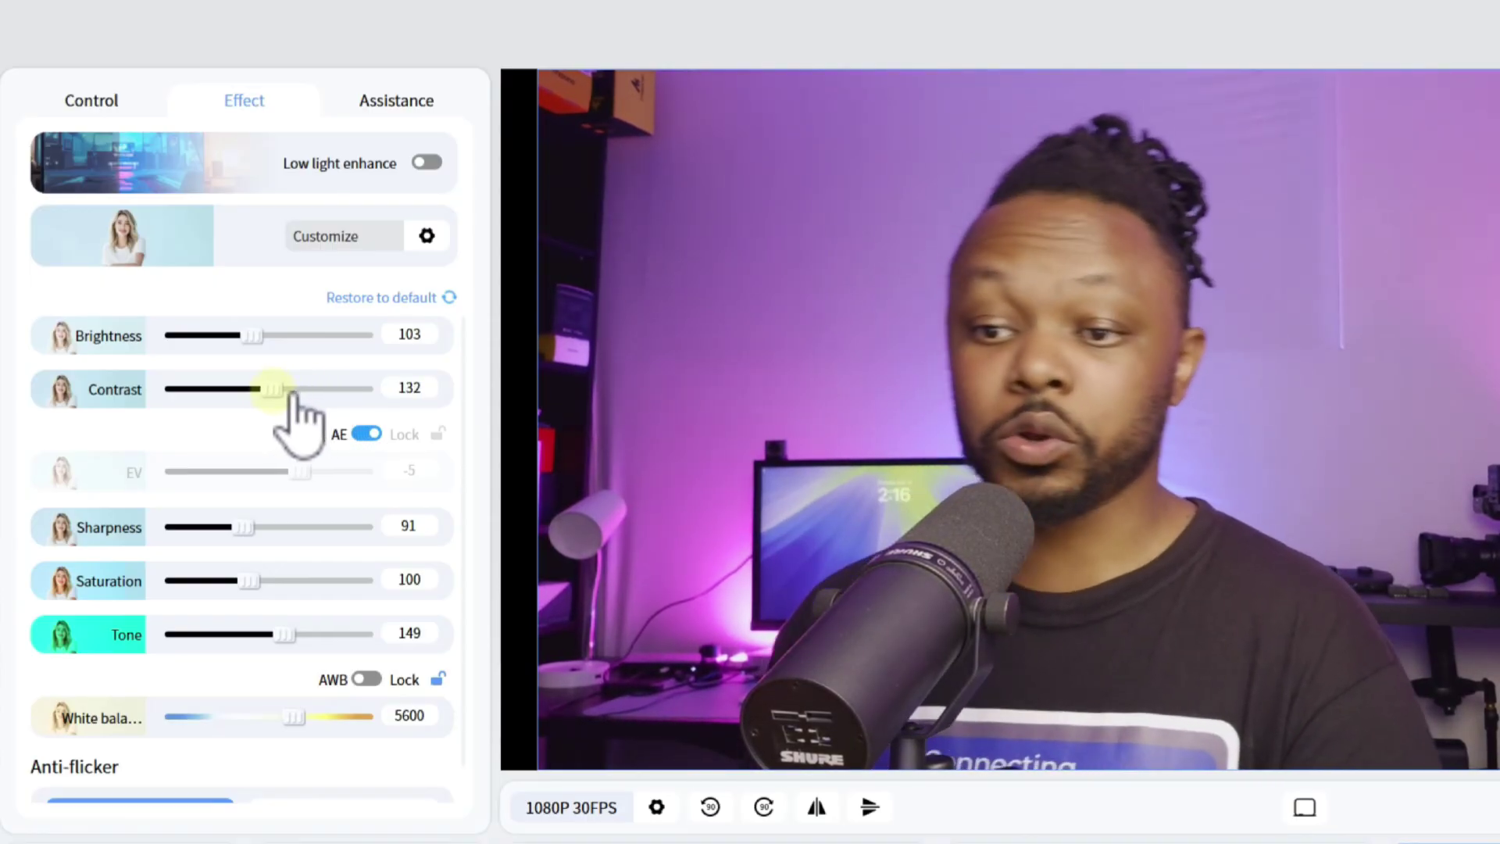
Restore the image effects to default, enter Brightness 100, and turn AWB off.
drag(268, 345, 269, 340)
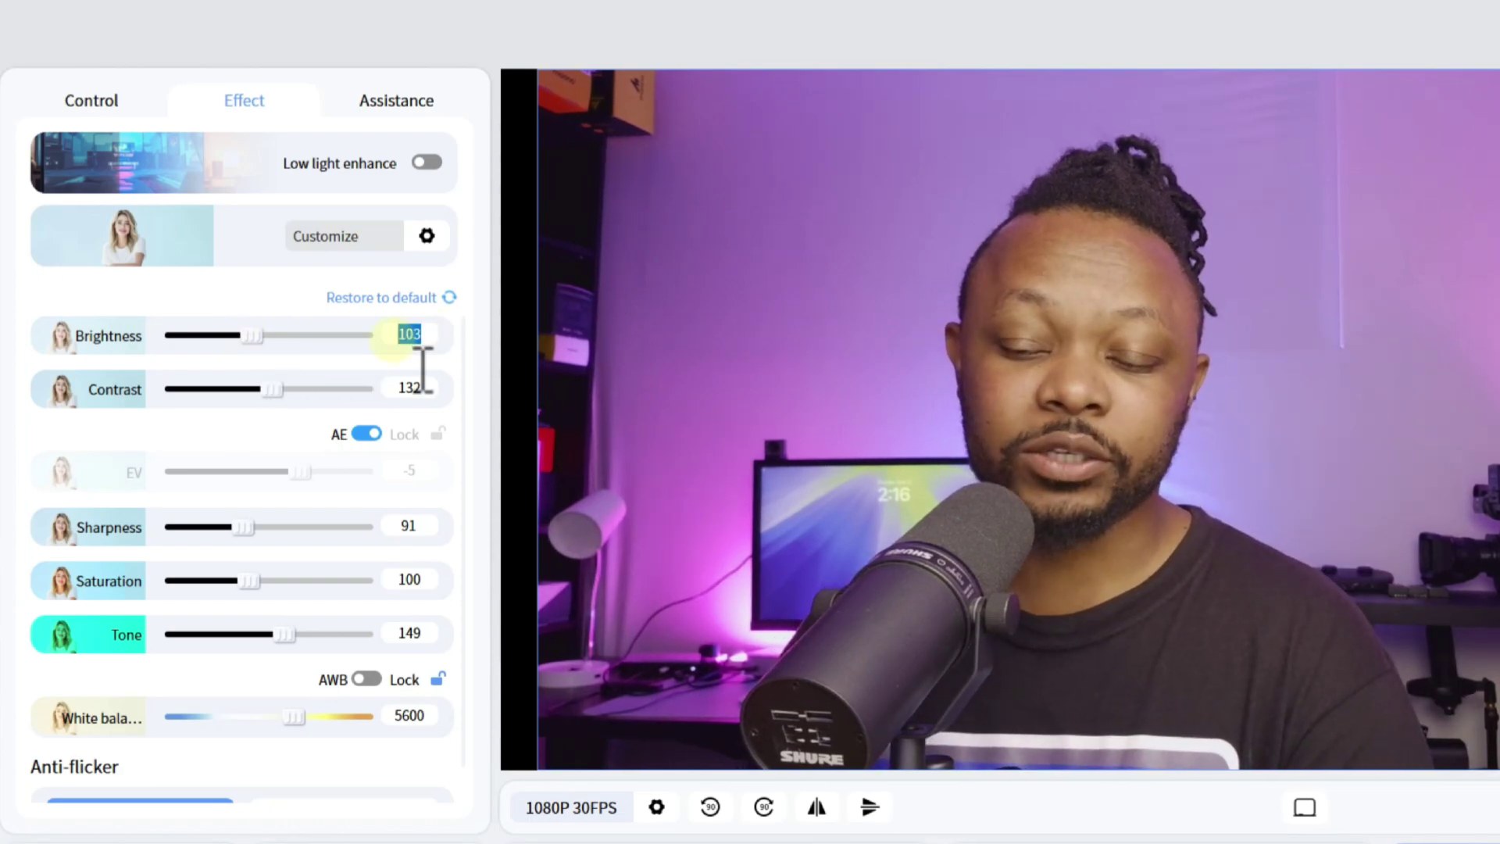
text(10)
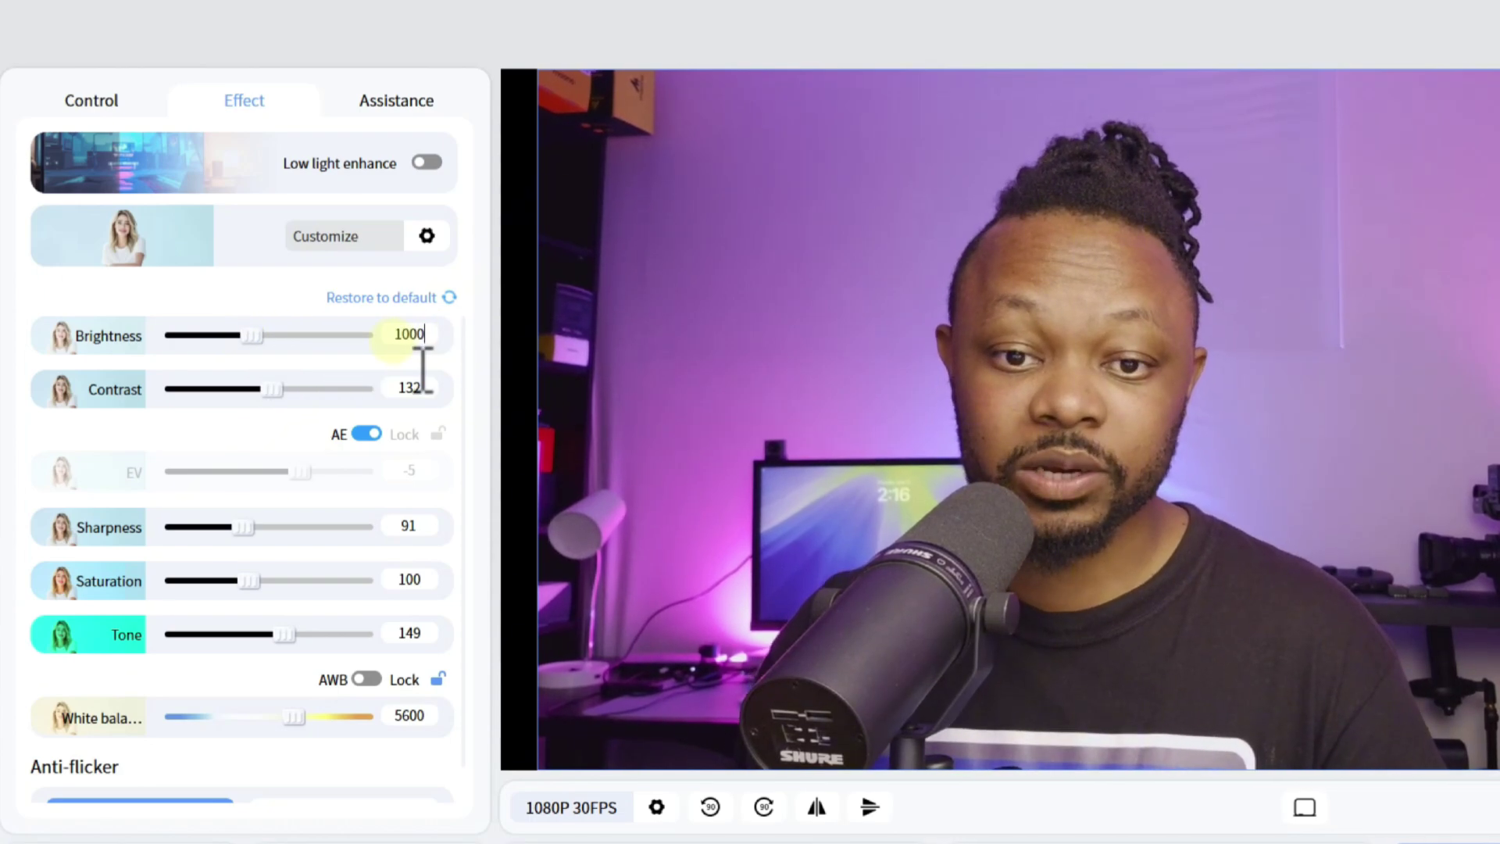
text(00)
key(BackSpace)
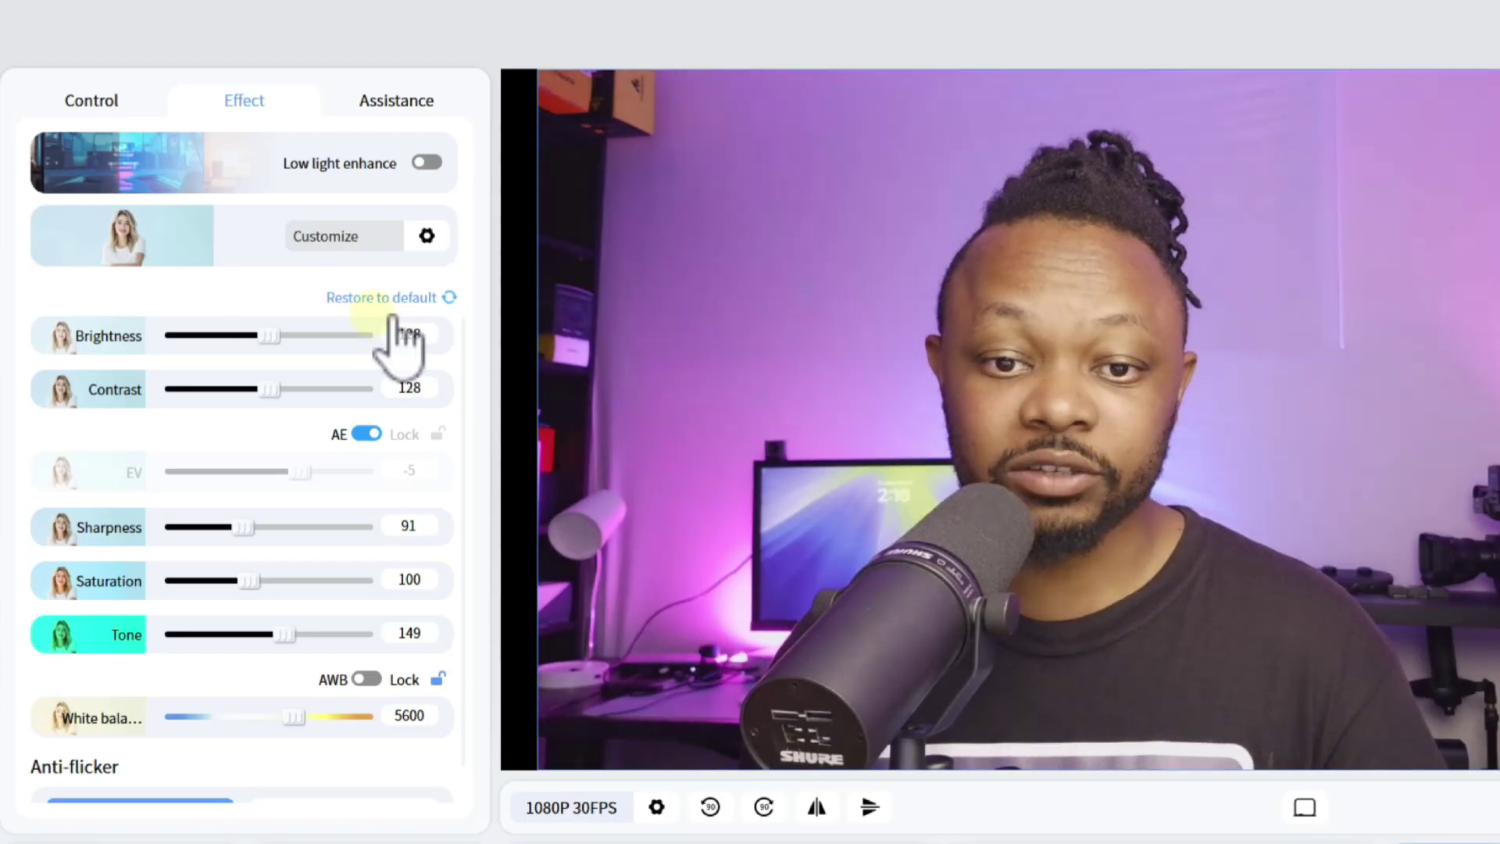
click(391, 306)
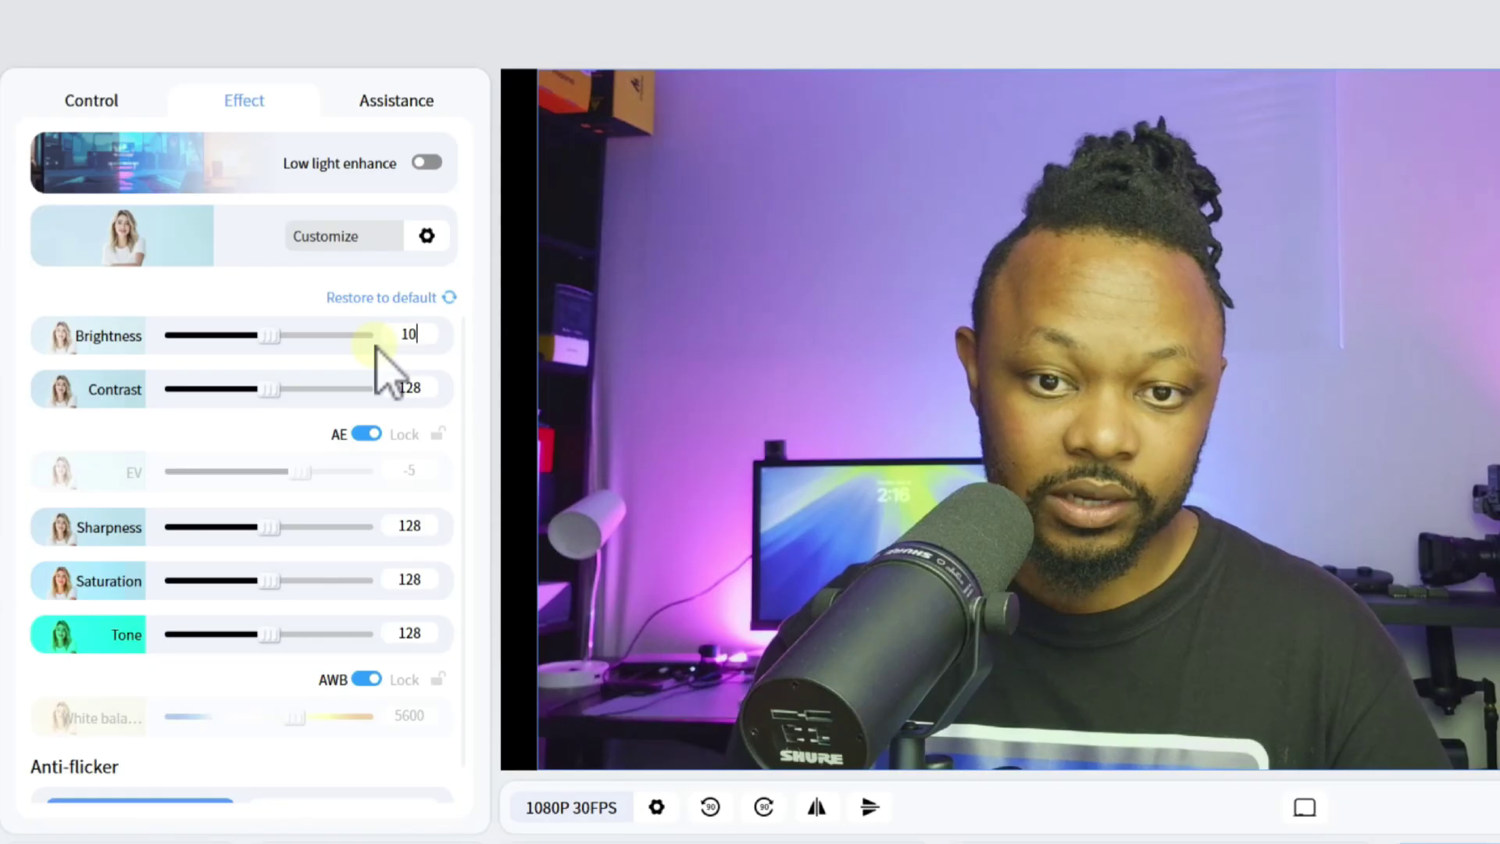
key(Return)
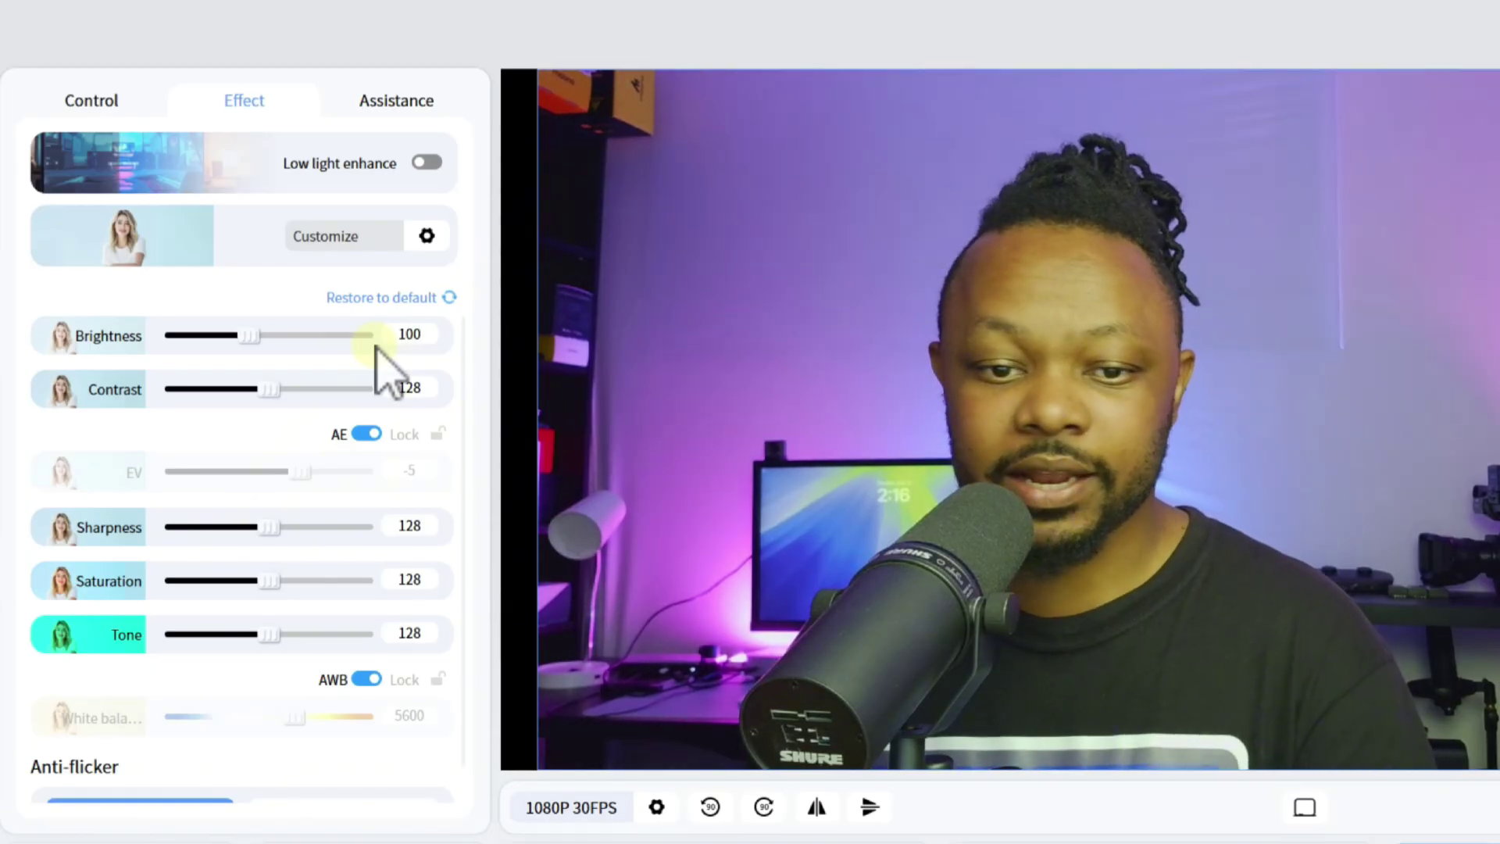
click(378, 679)
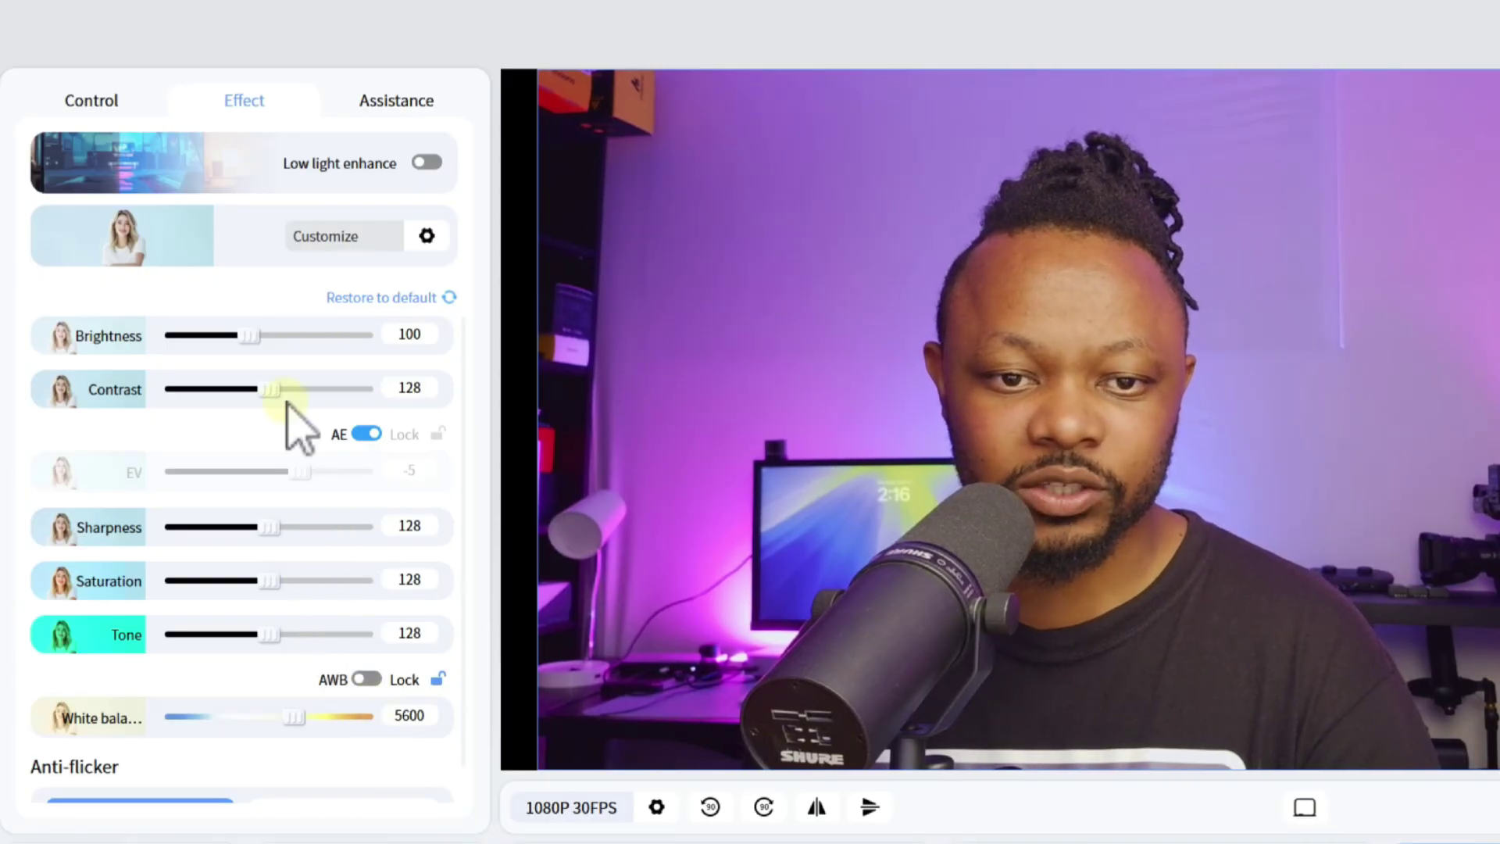
Return Brightness to 100 after brightening, then lower Sharpness to 94 and Saturation to 98.
drag(304, 335, 273, 337)
double_click(402, 336)
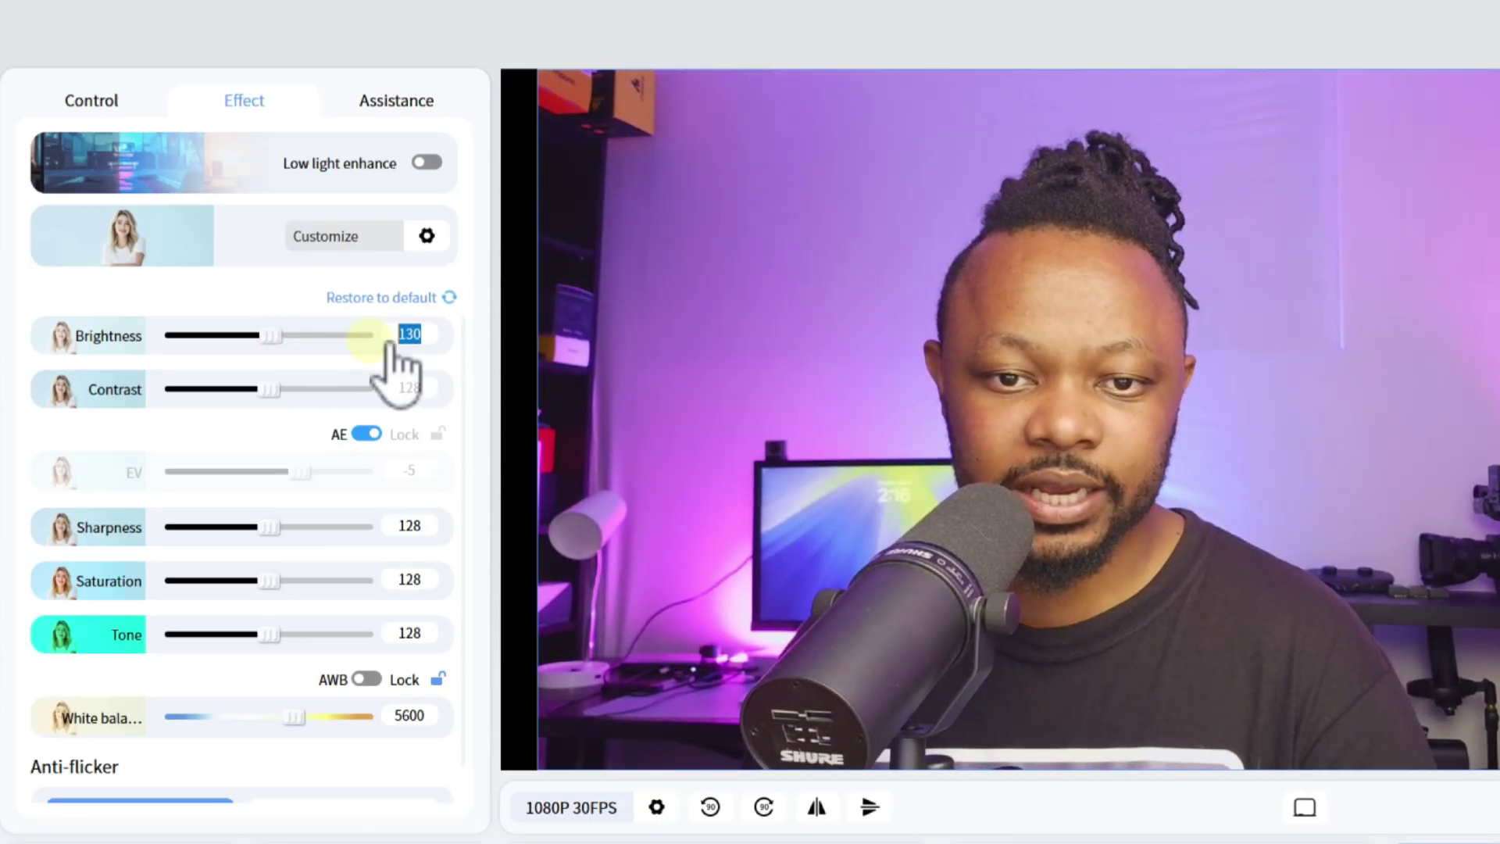
text(100)
key(Return)
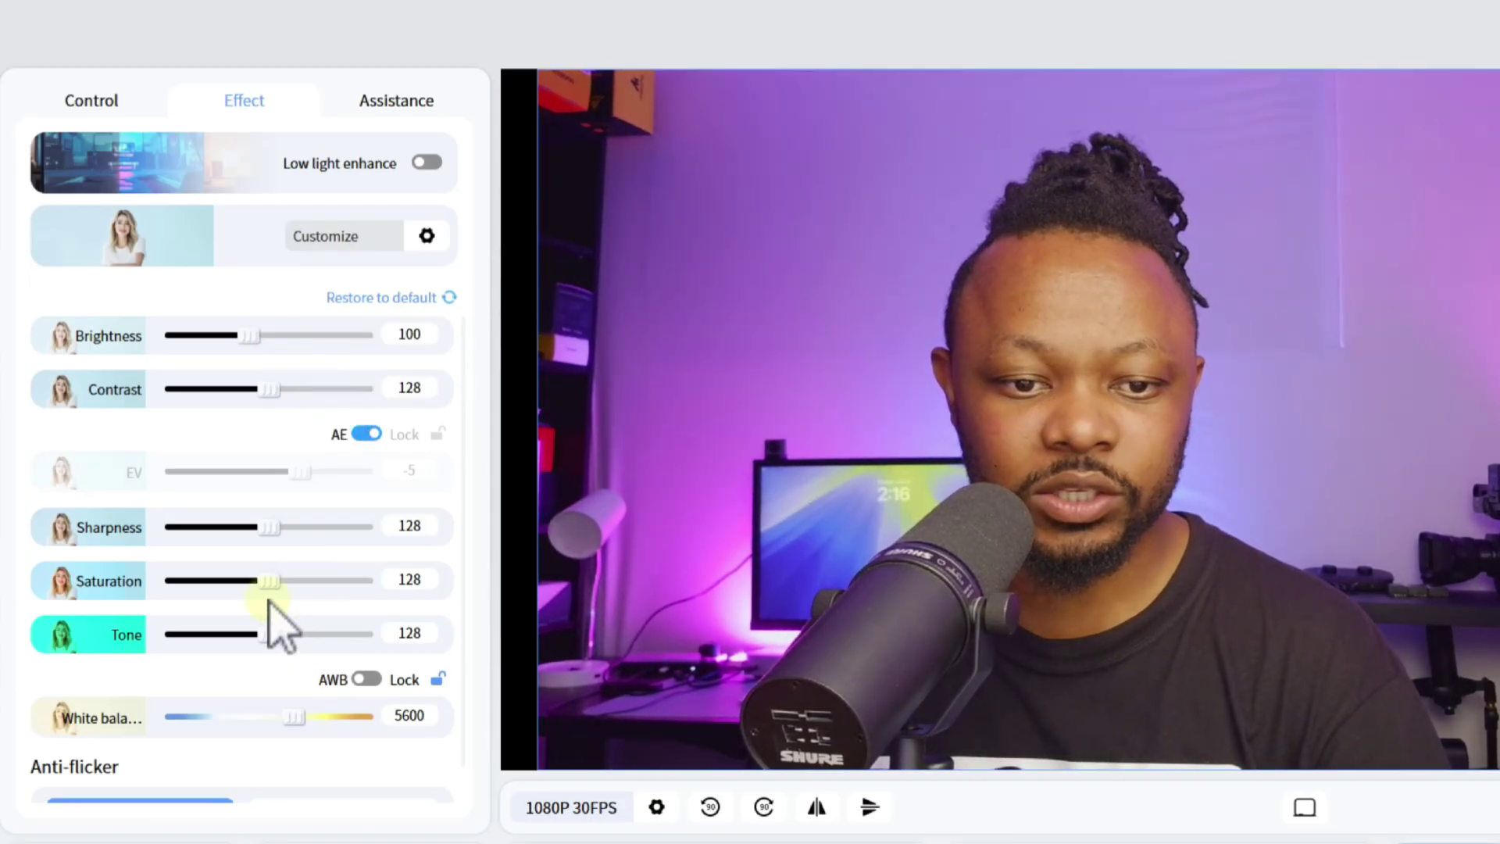
drag(288, 588, 272, 587)
mouse_move(285, 534)
mouse_down()
mouse_move(232, 536)
mouse_move(243, 557)
mouse_move(261, 529)
mouse_up()
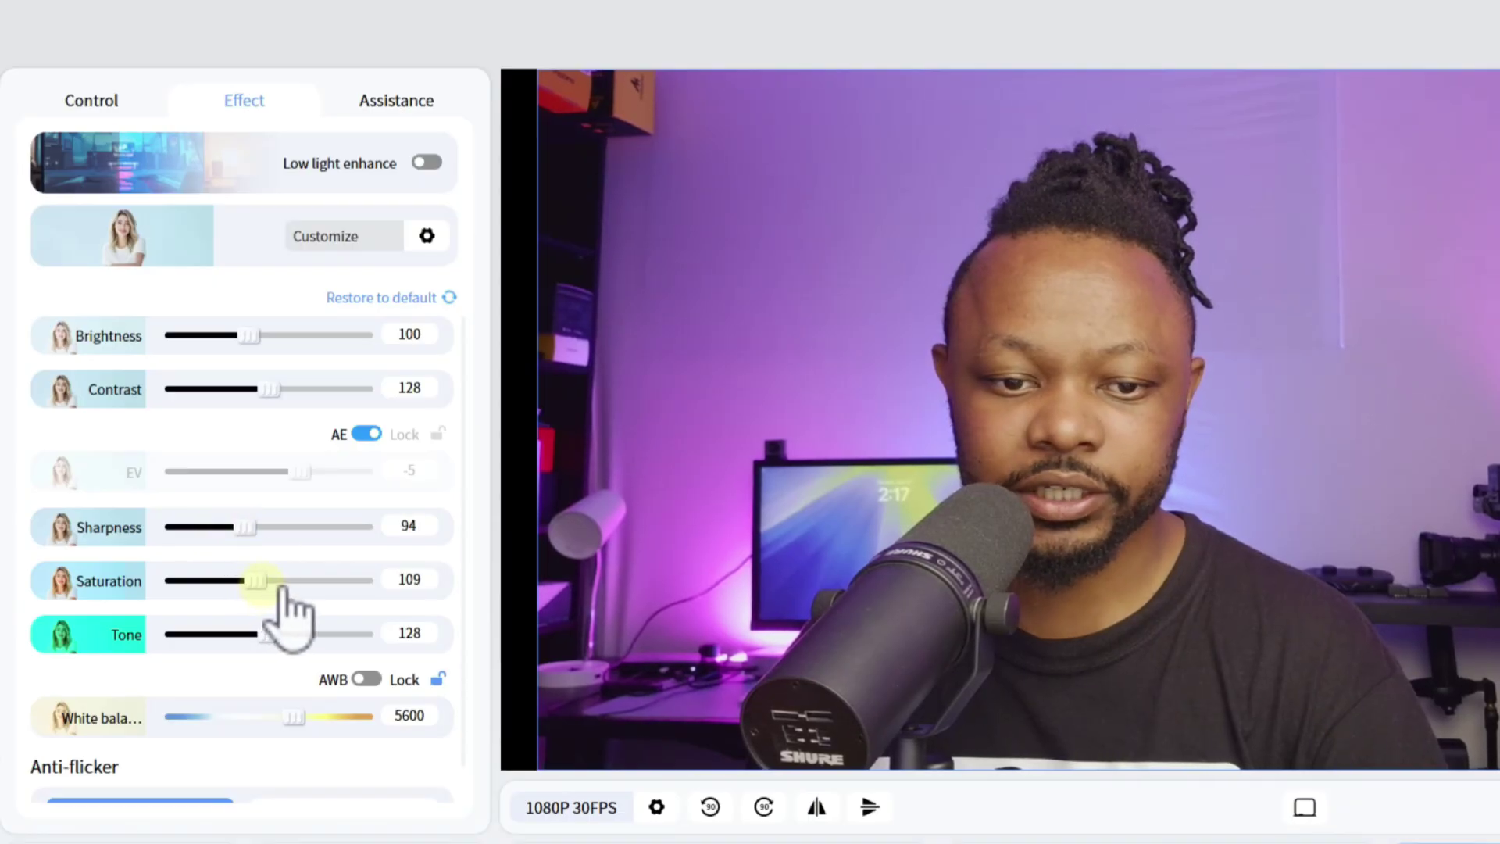
drag(283, 590, 265, 590)
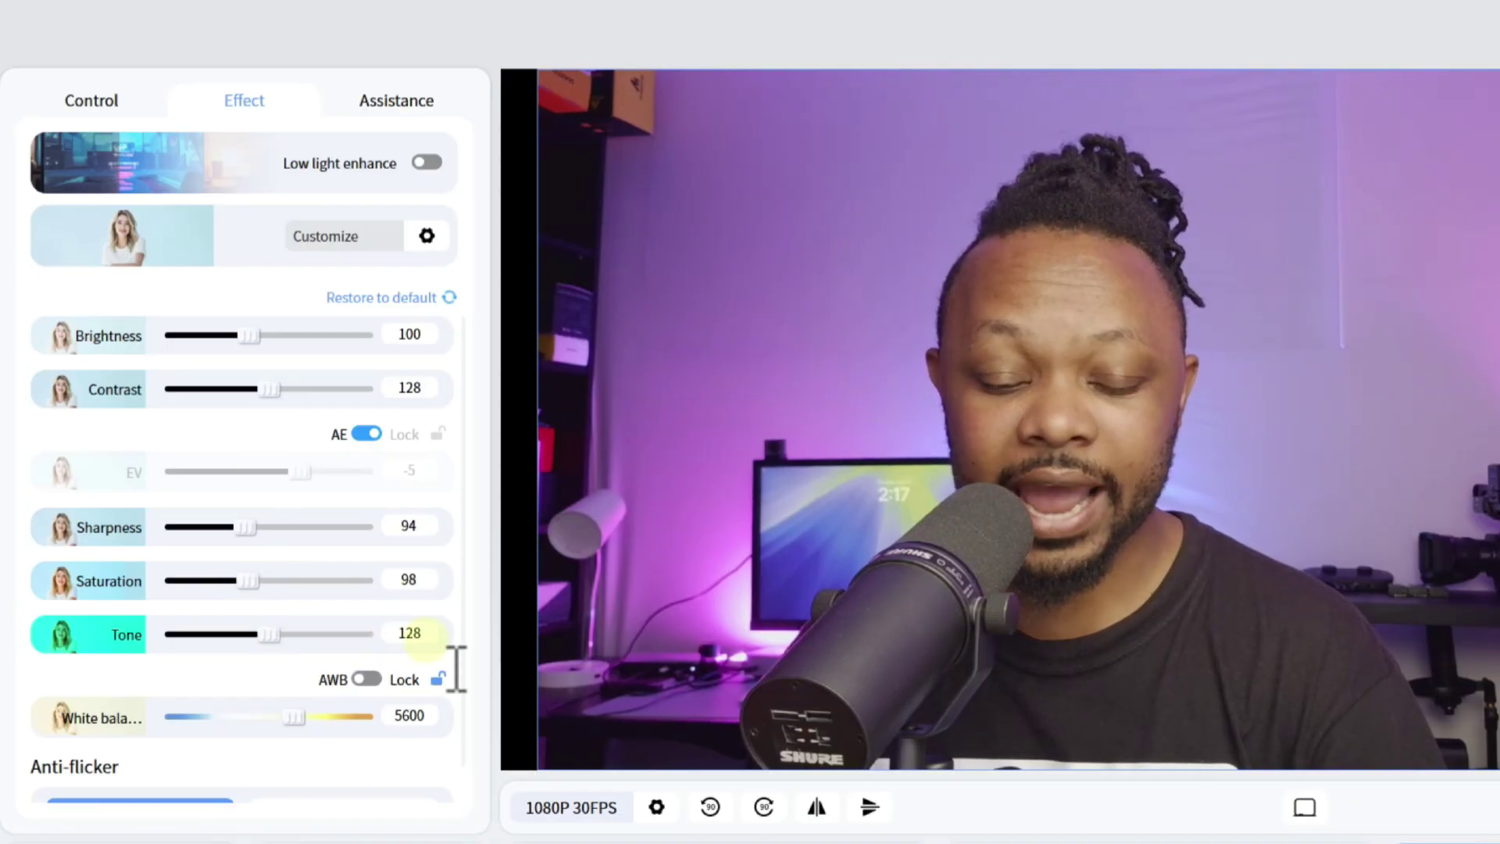
Set Tone to 128 and raise Contrast to 152.
drag(270, 635, 260, 636)
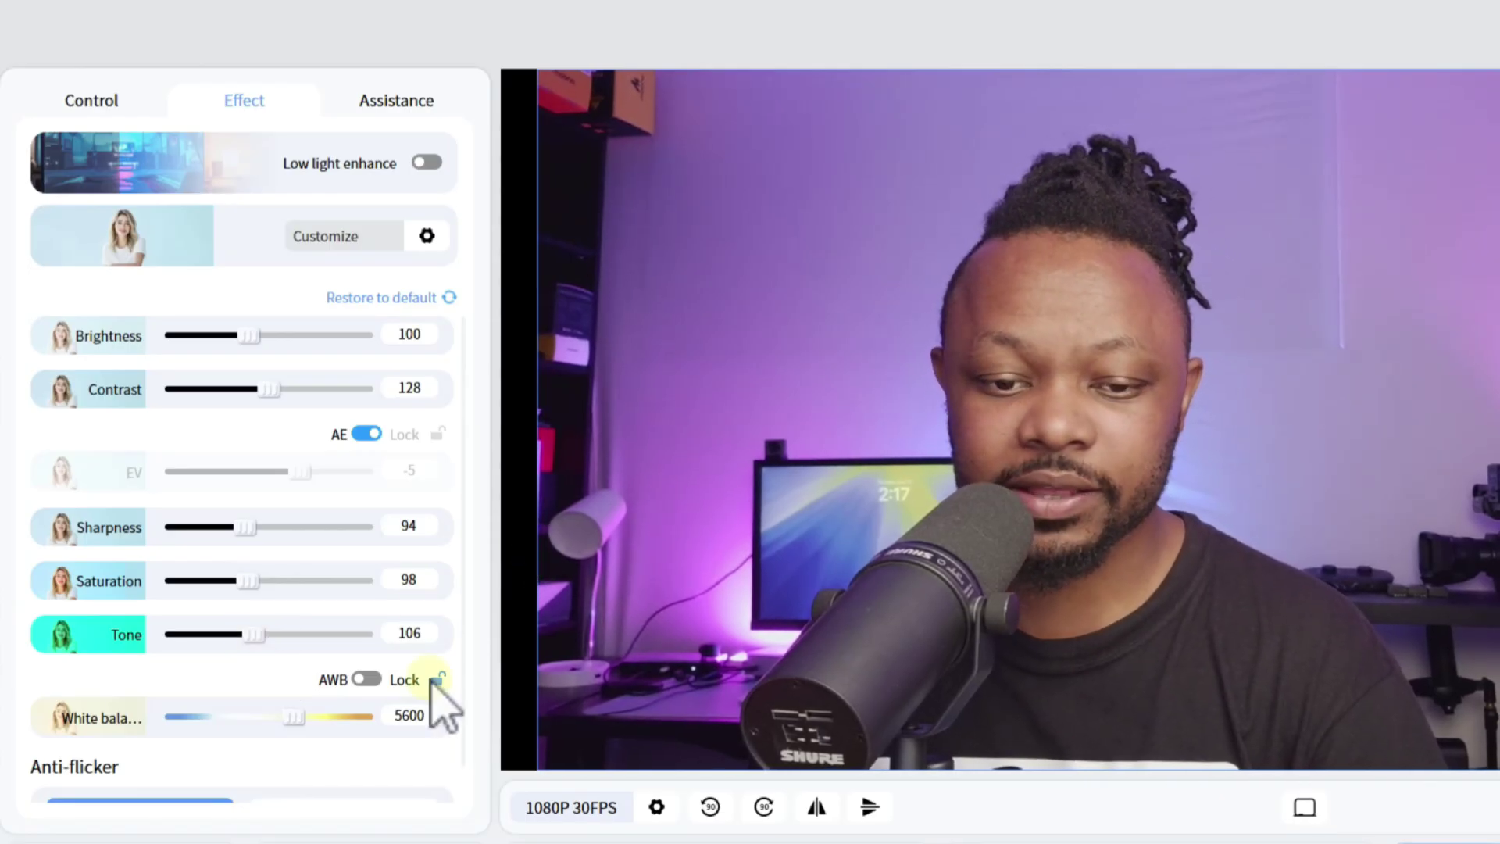
drag(273, 640, 293, 642)
double_click(409, 633)
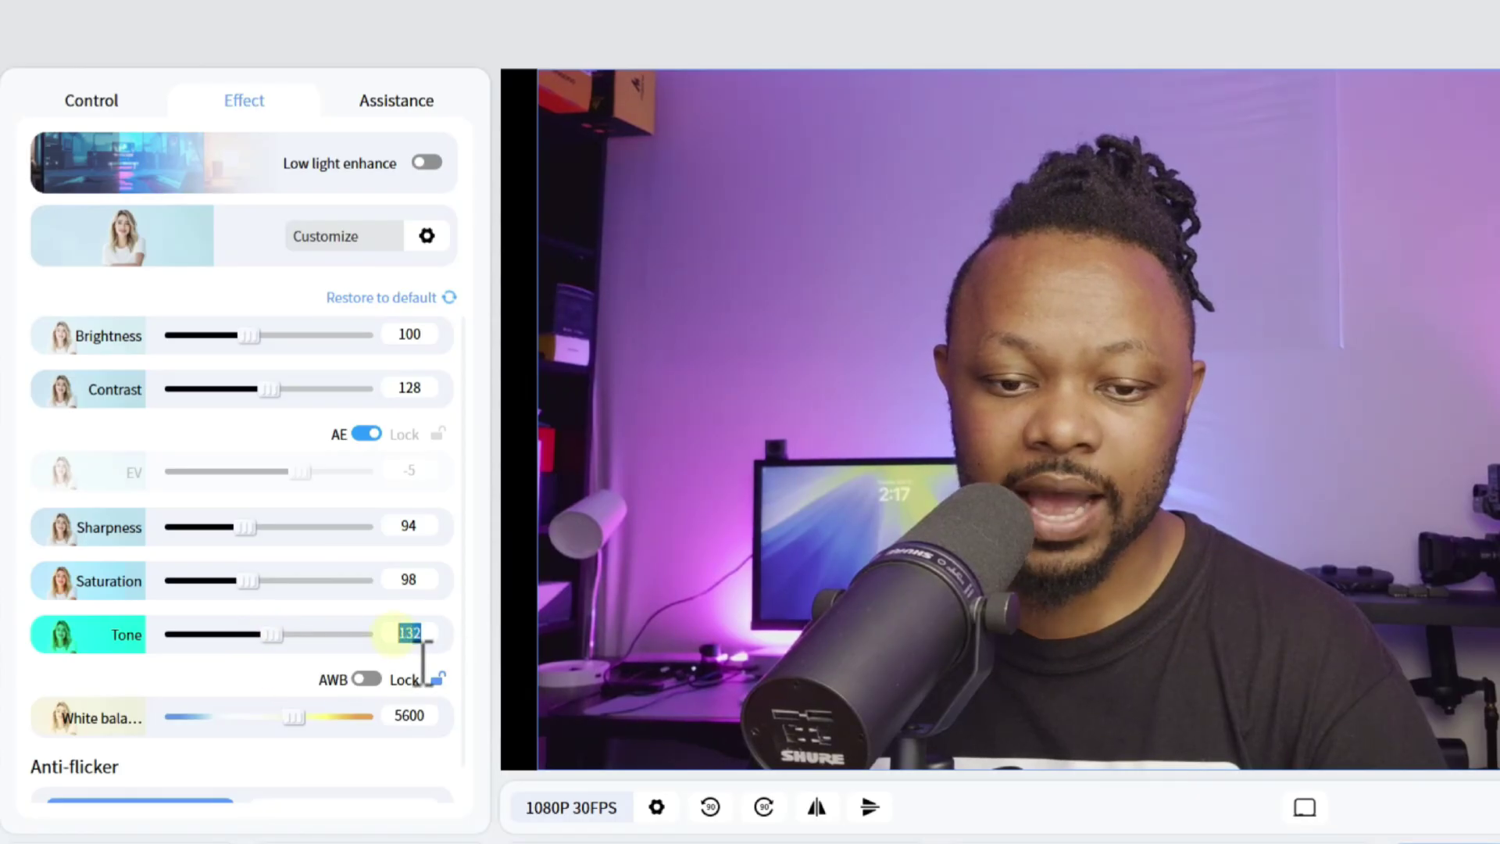
text(1)
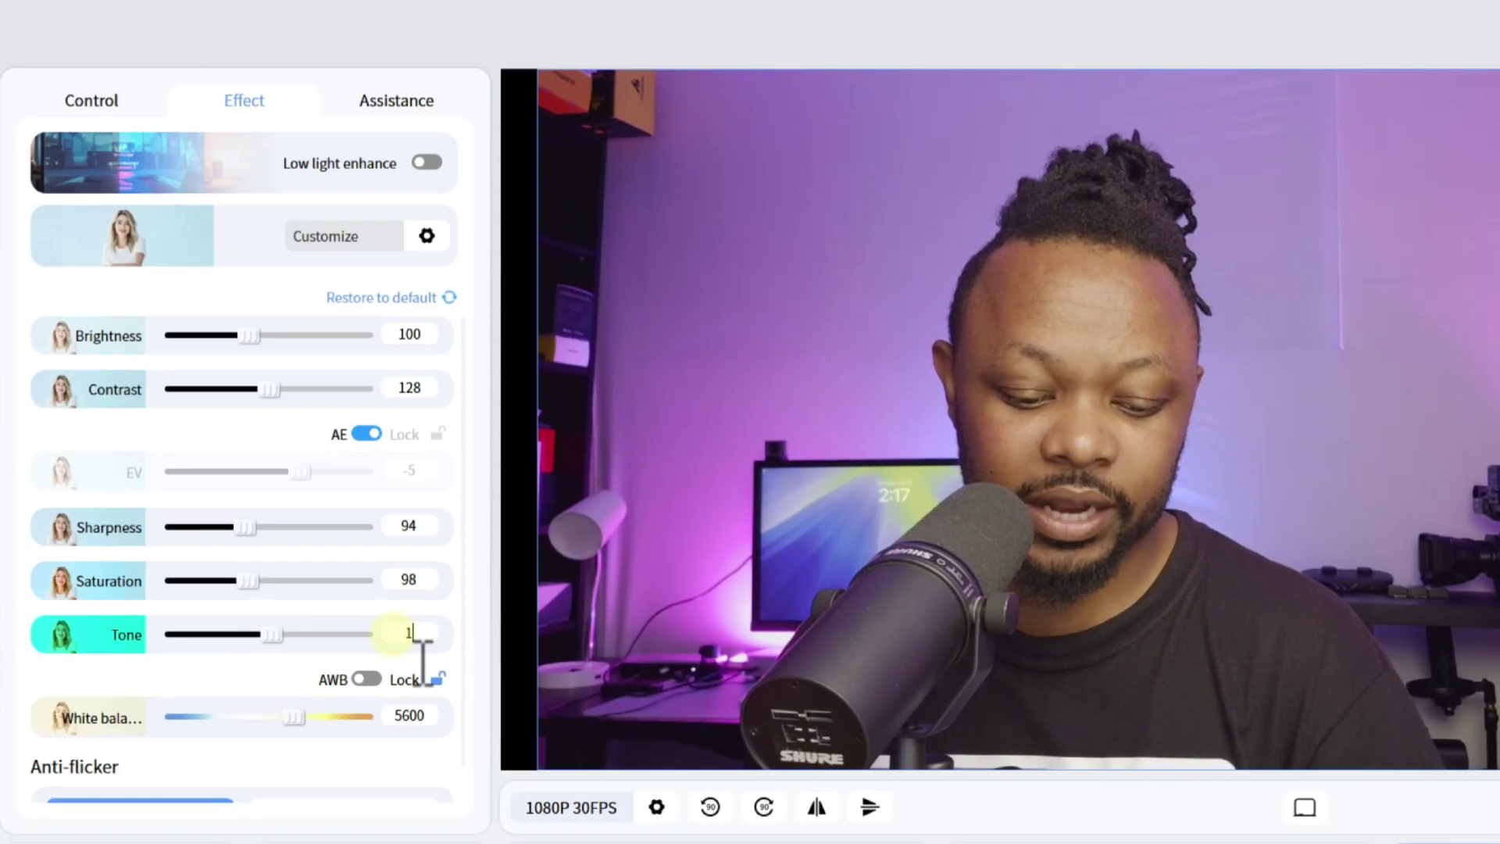
text(28)
key(Return)
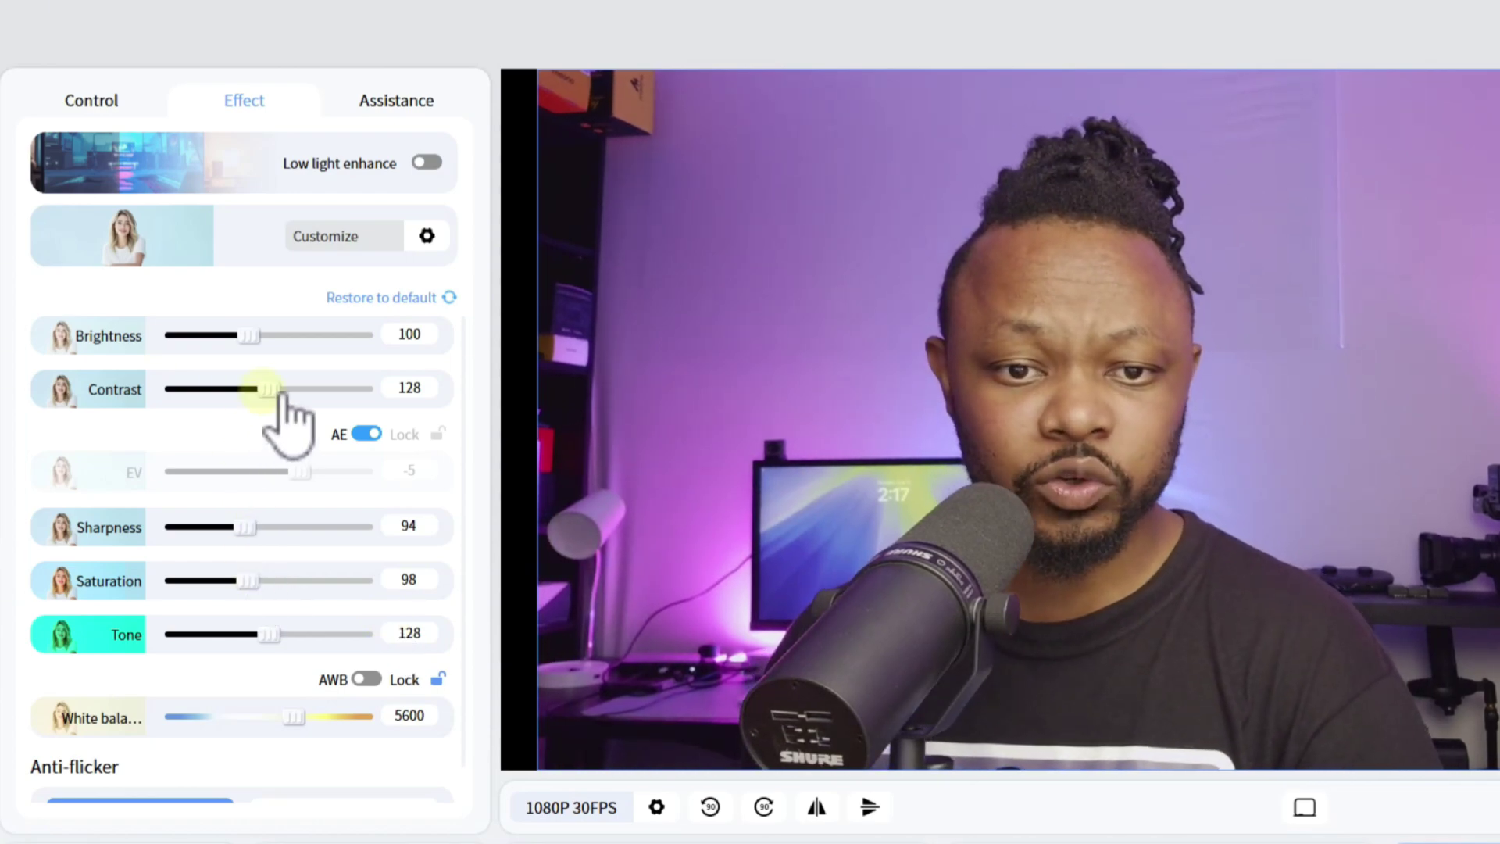
drag(294, 391, 314, 415)
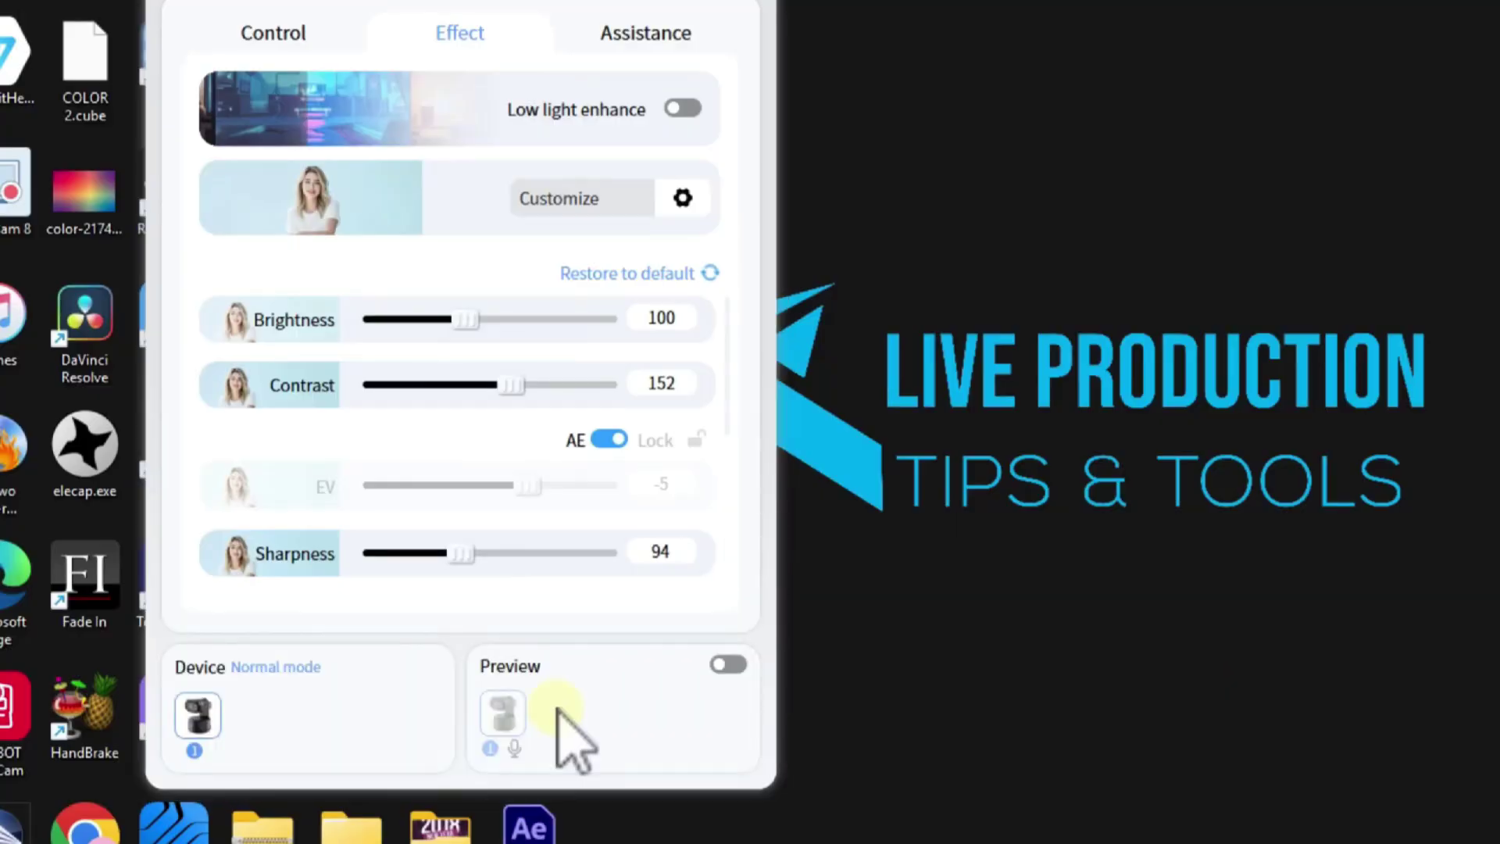
Launch OBS Studio and add a Video Capture Device source named EMEET.
click(378, 818)
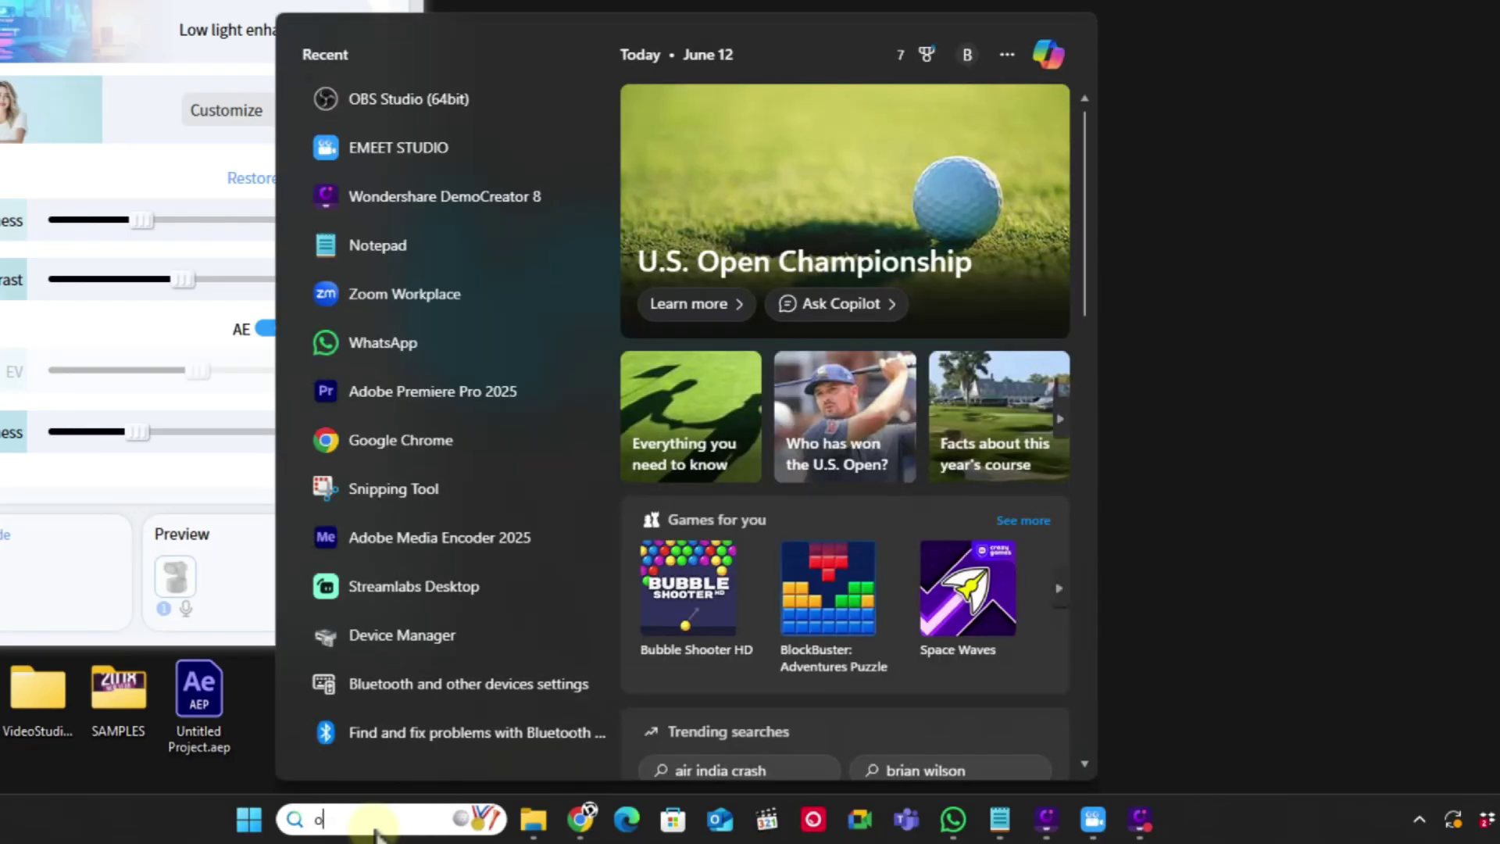
text(obs)
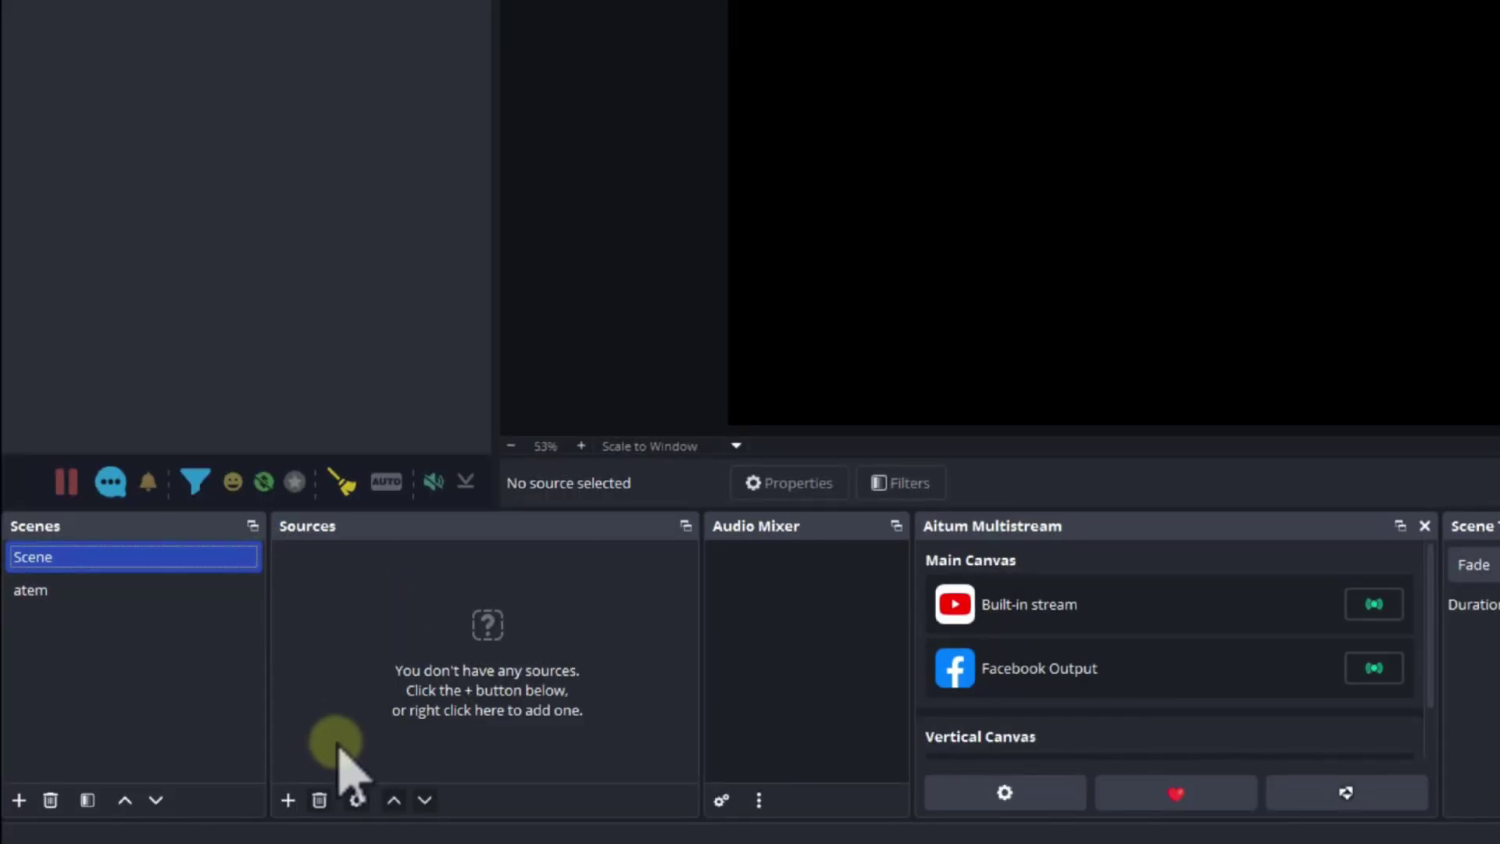
click(287, 799)
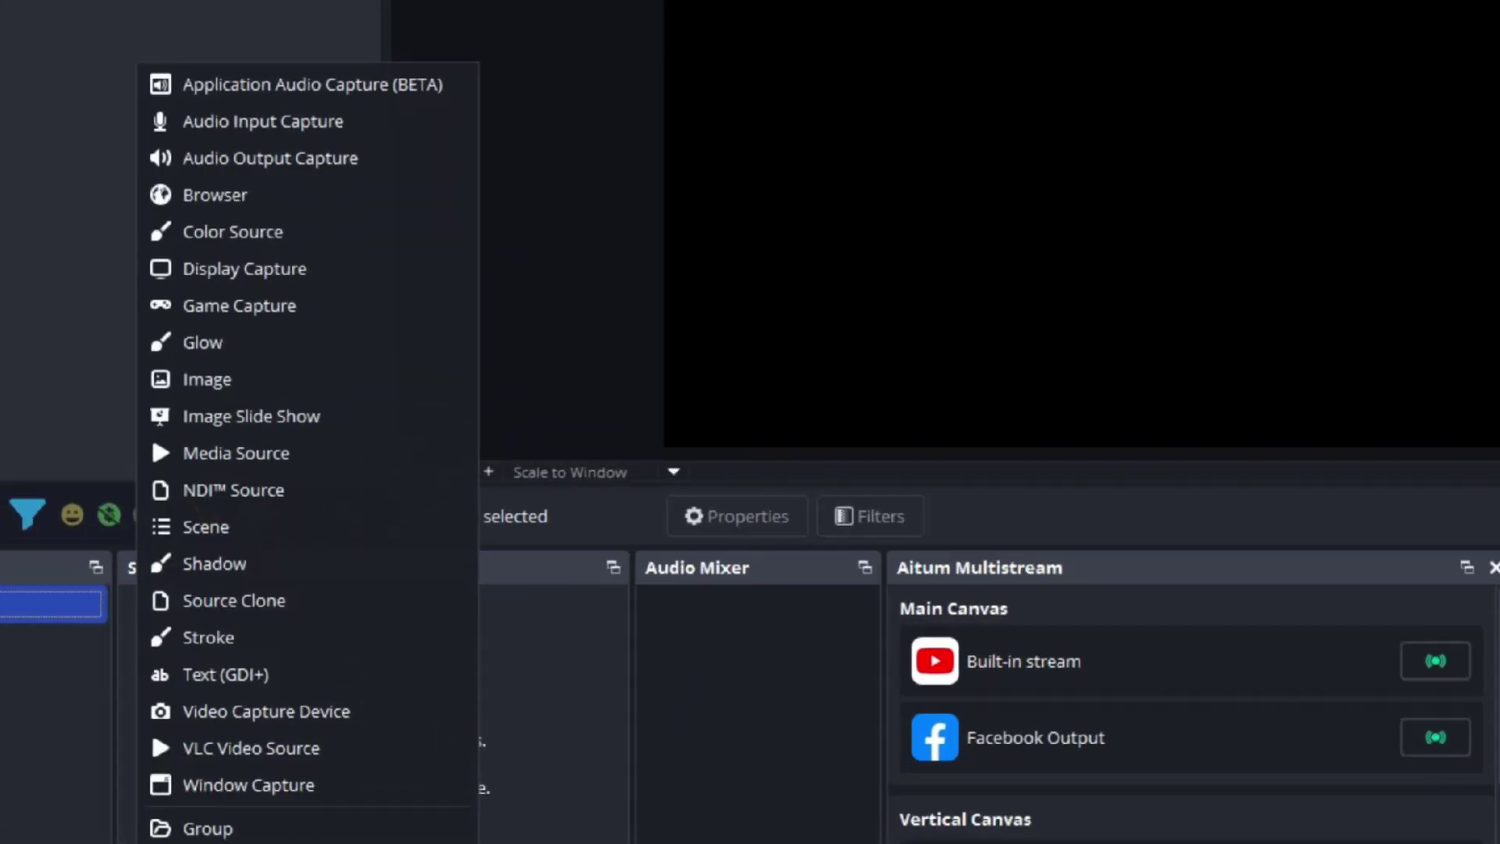
click(268, 711)
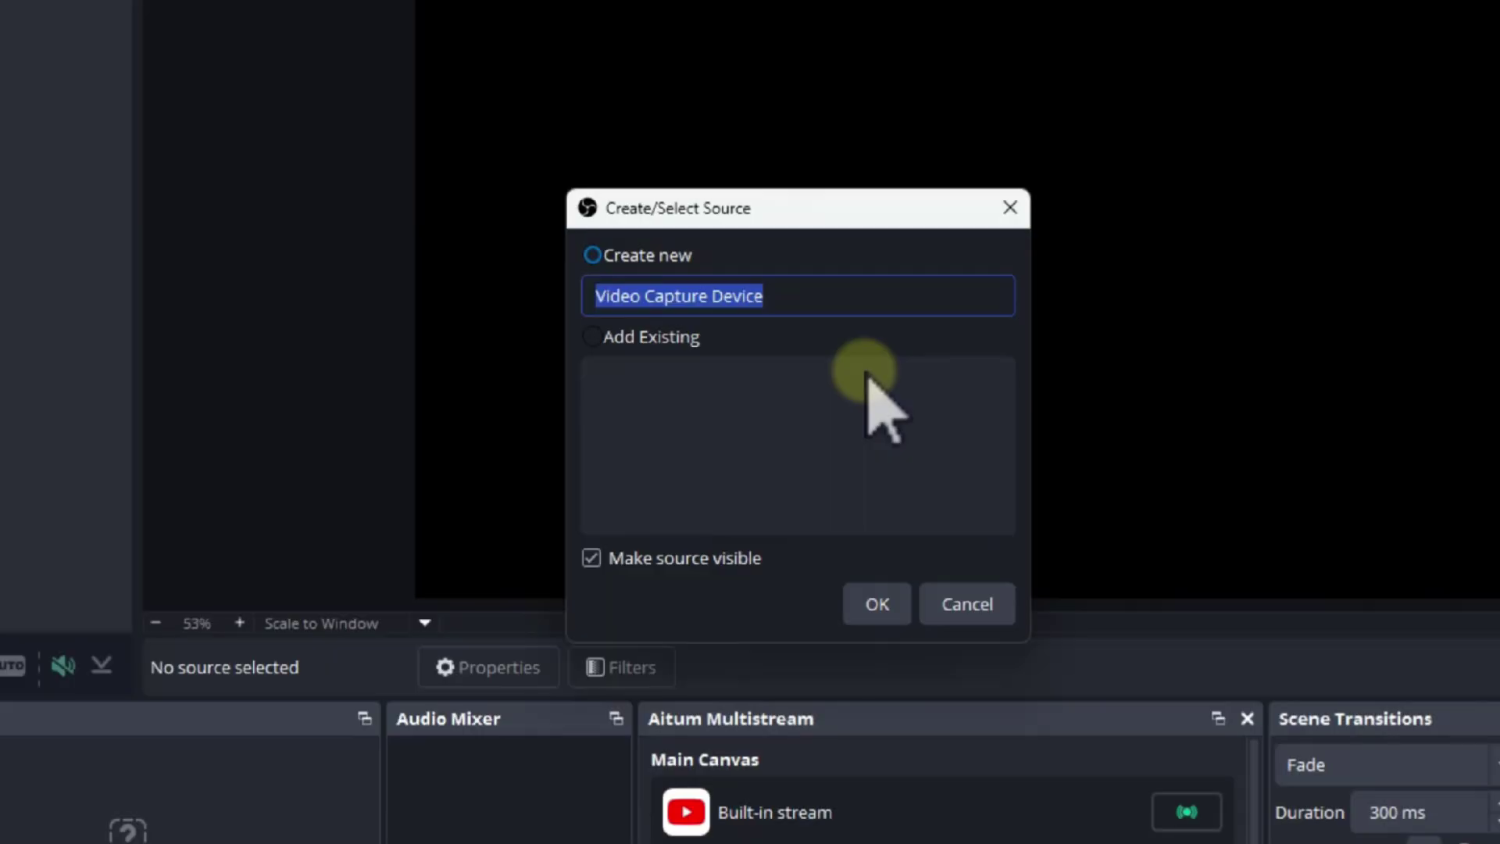
text(EMEET)
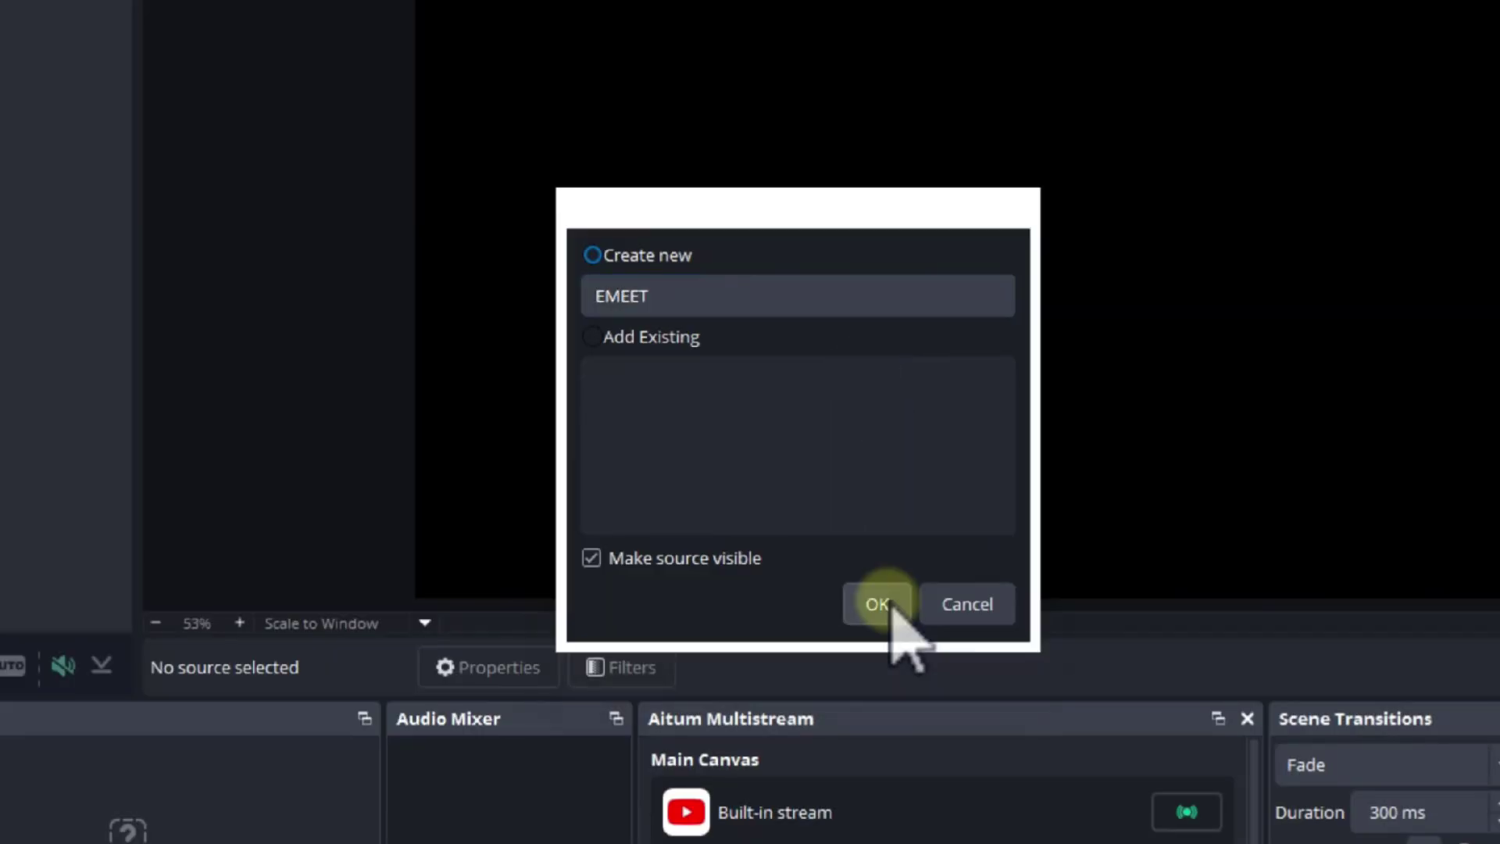
click(879, 604)
click(734, 465)
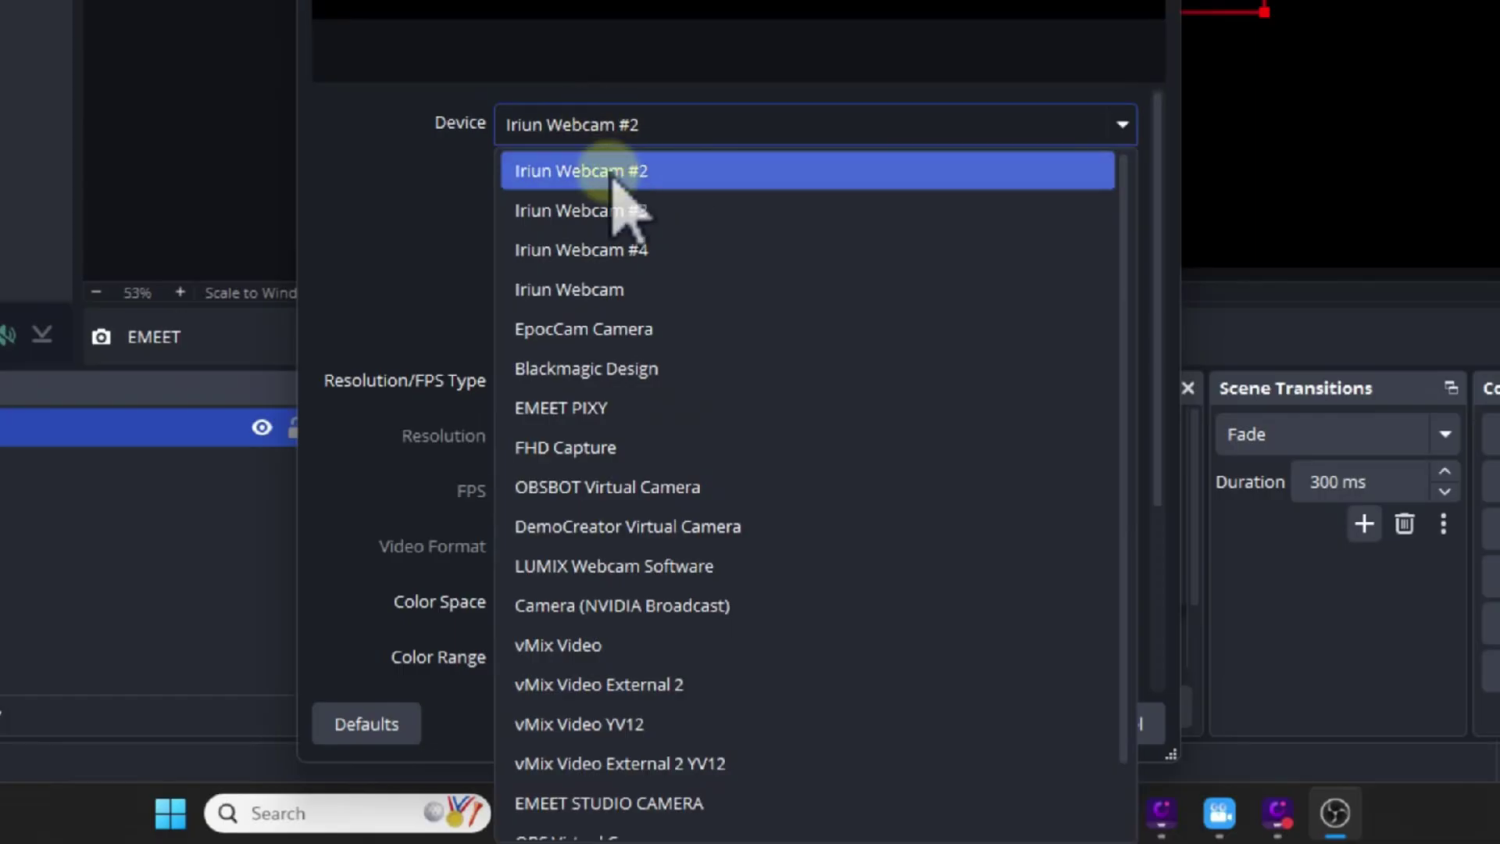
Capture the EMEET PIXY at a custom 1920x1080 resolution and save the source settings.
click(623, 409)
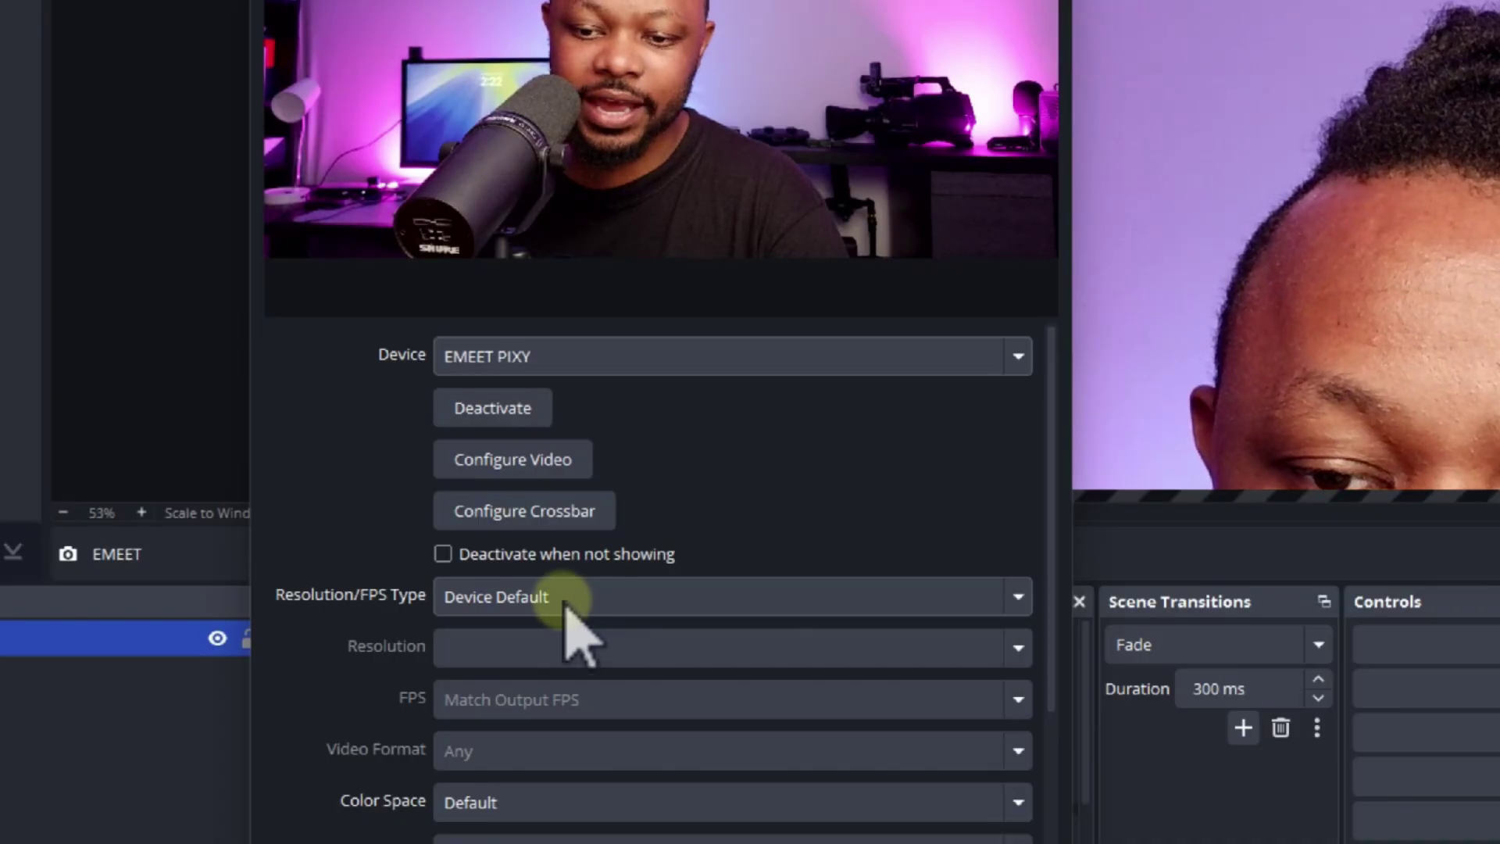
click(565, 606)
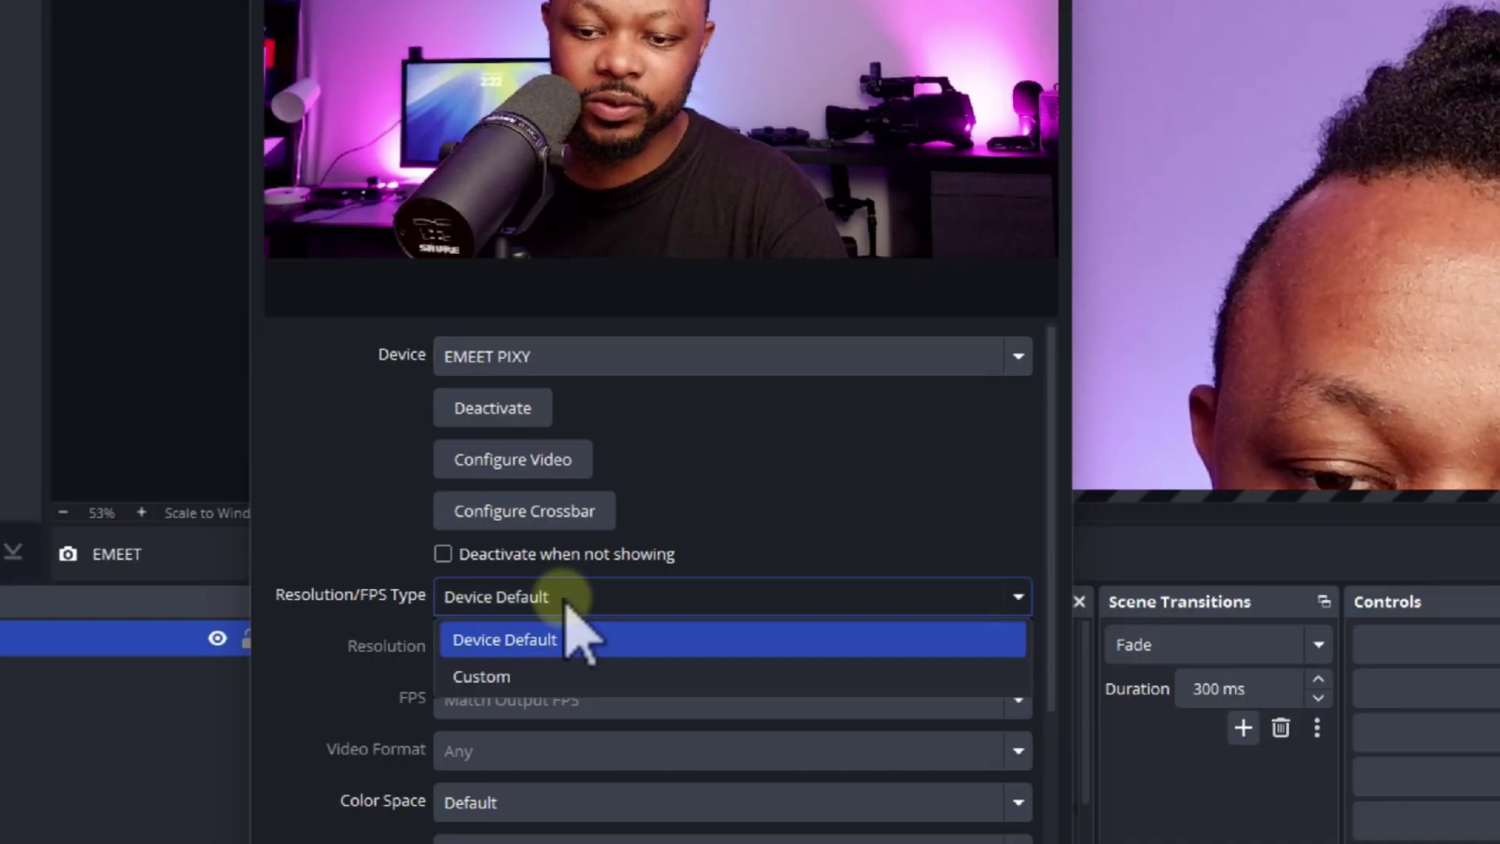
click(492, 681)
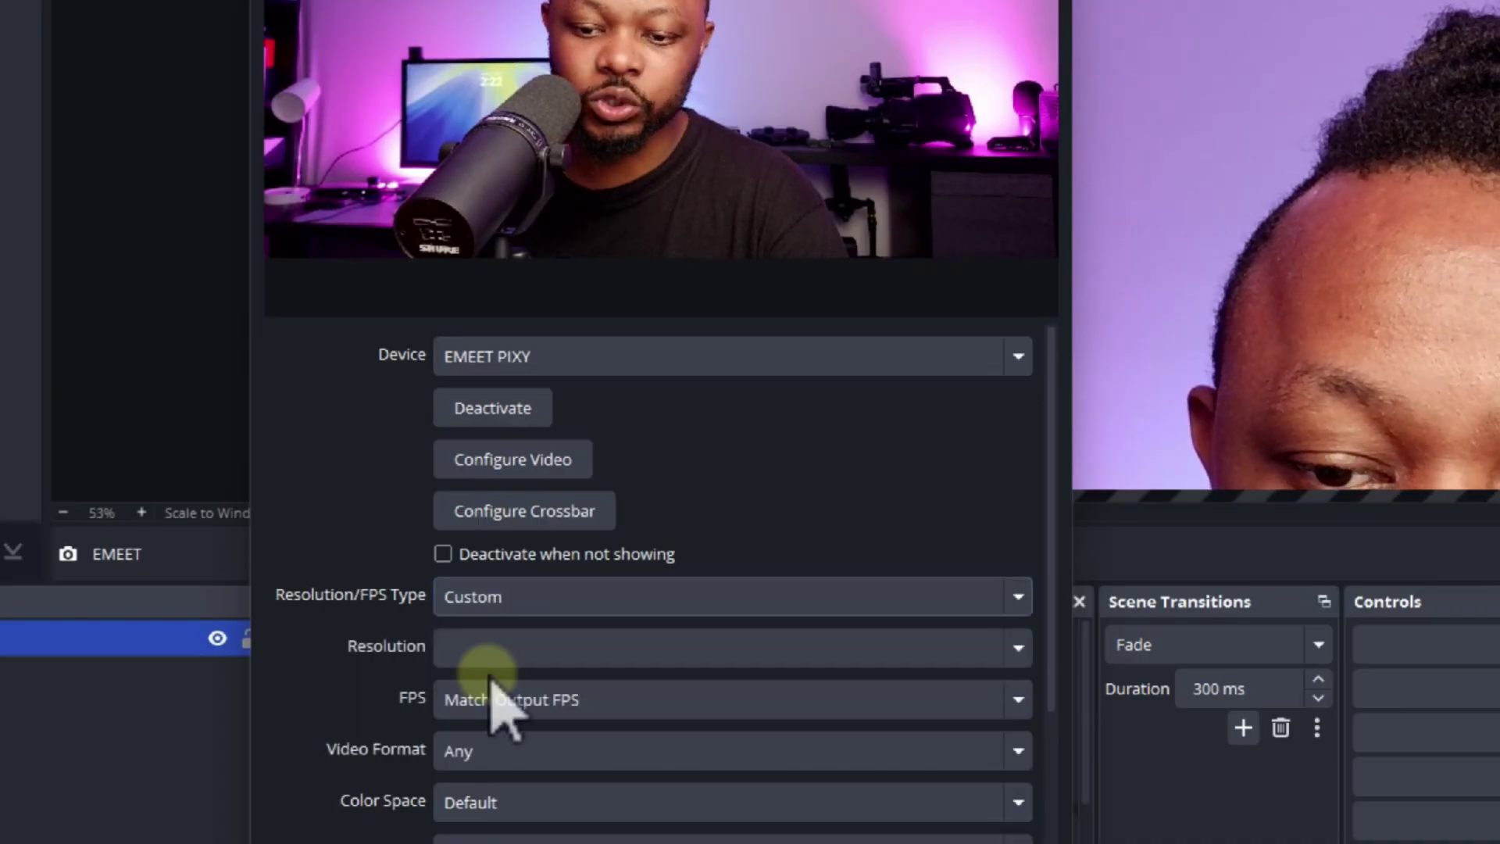
click(1008, 645)
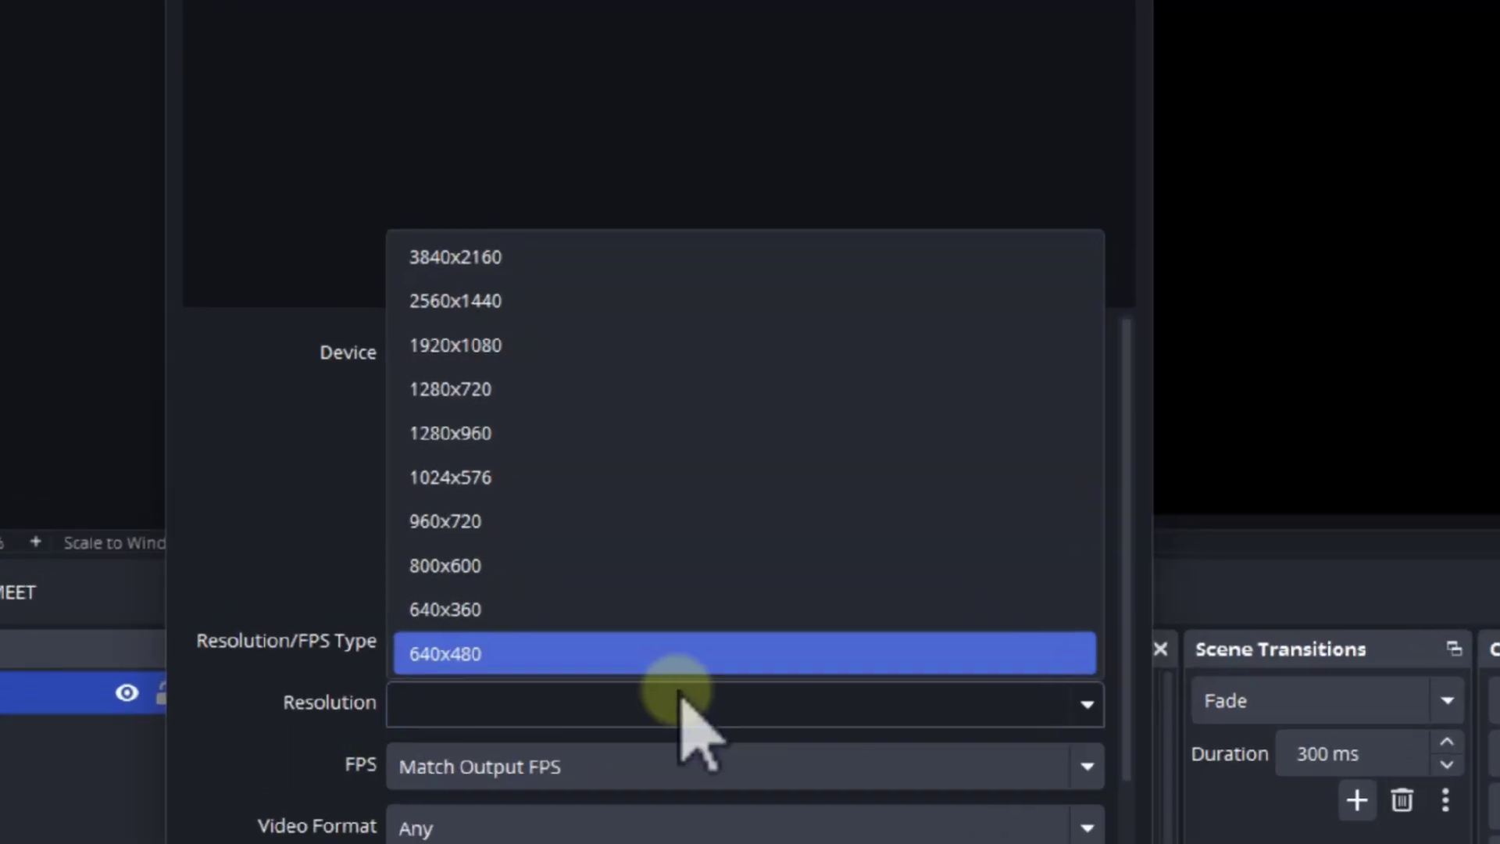
click(508, 346)
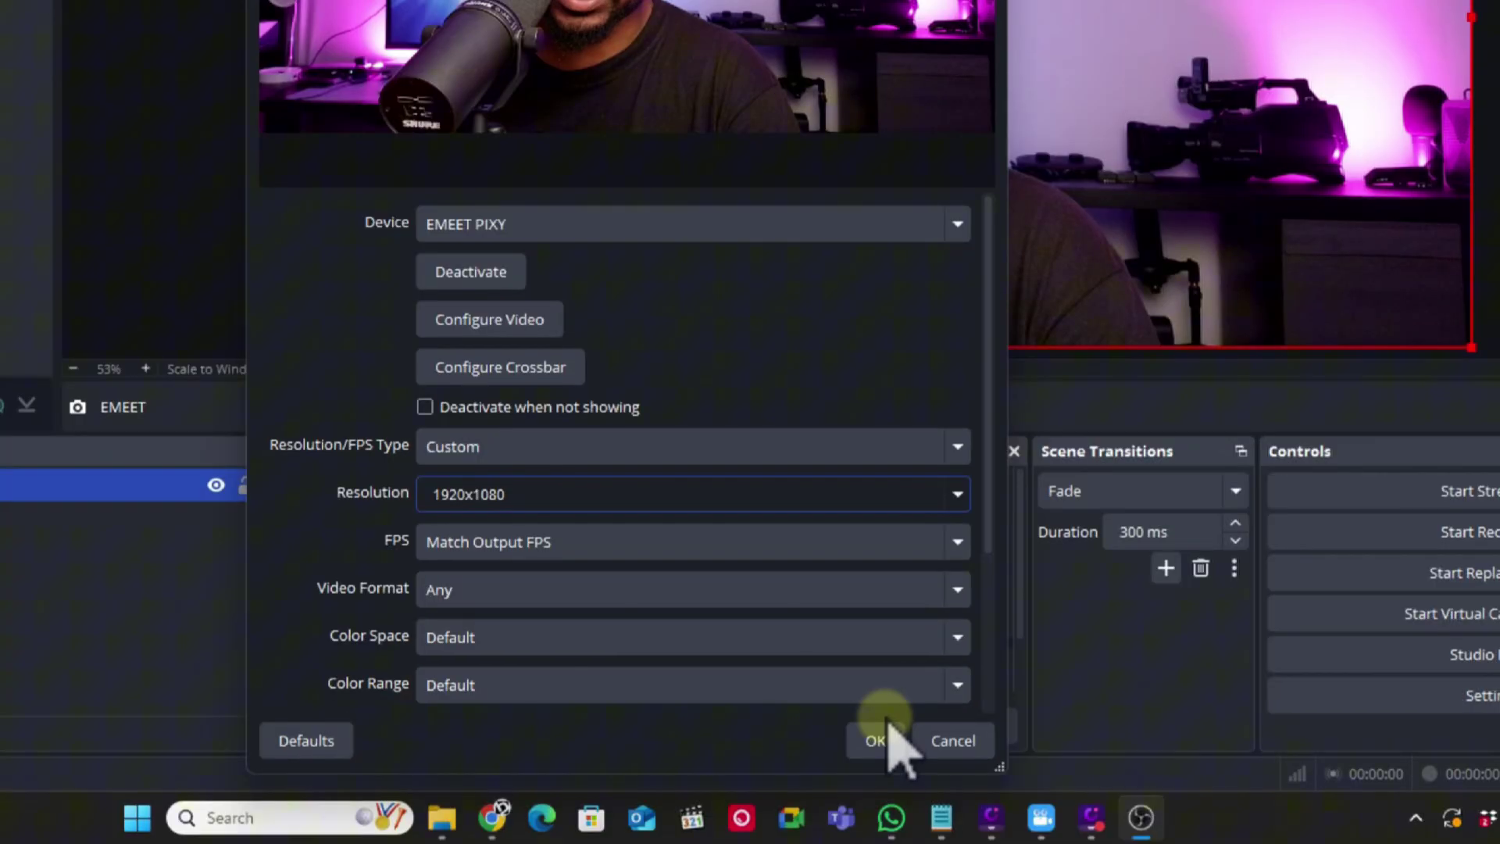
click(881, 734)
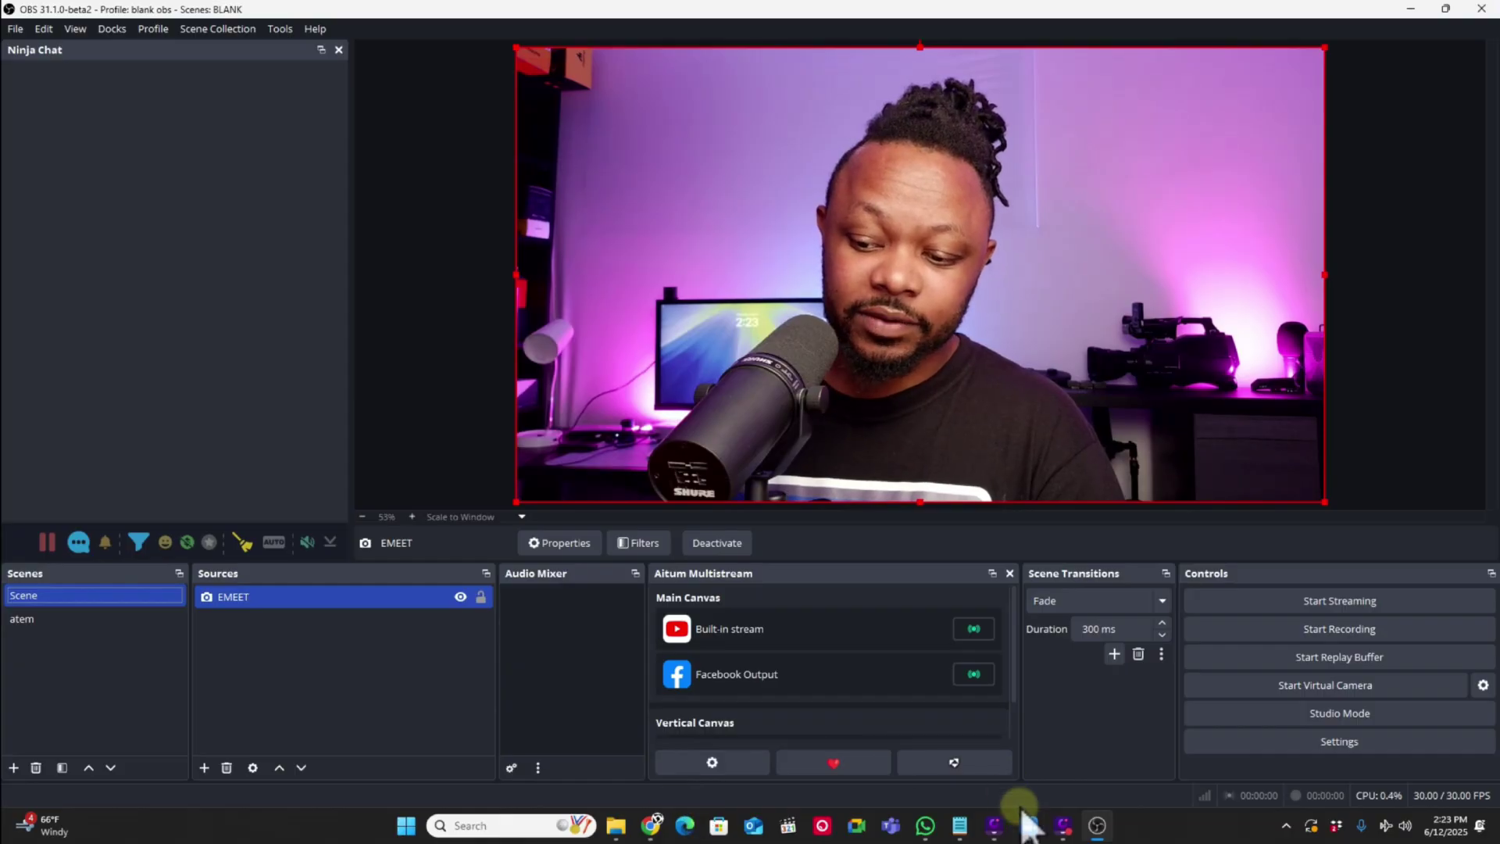
Bring up EMEET Studio and lower the camera Brightness on the Effect tab to 88.
click(1029, 826)
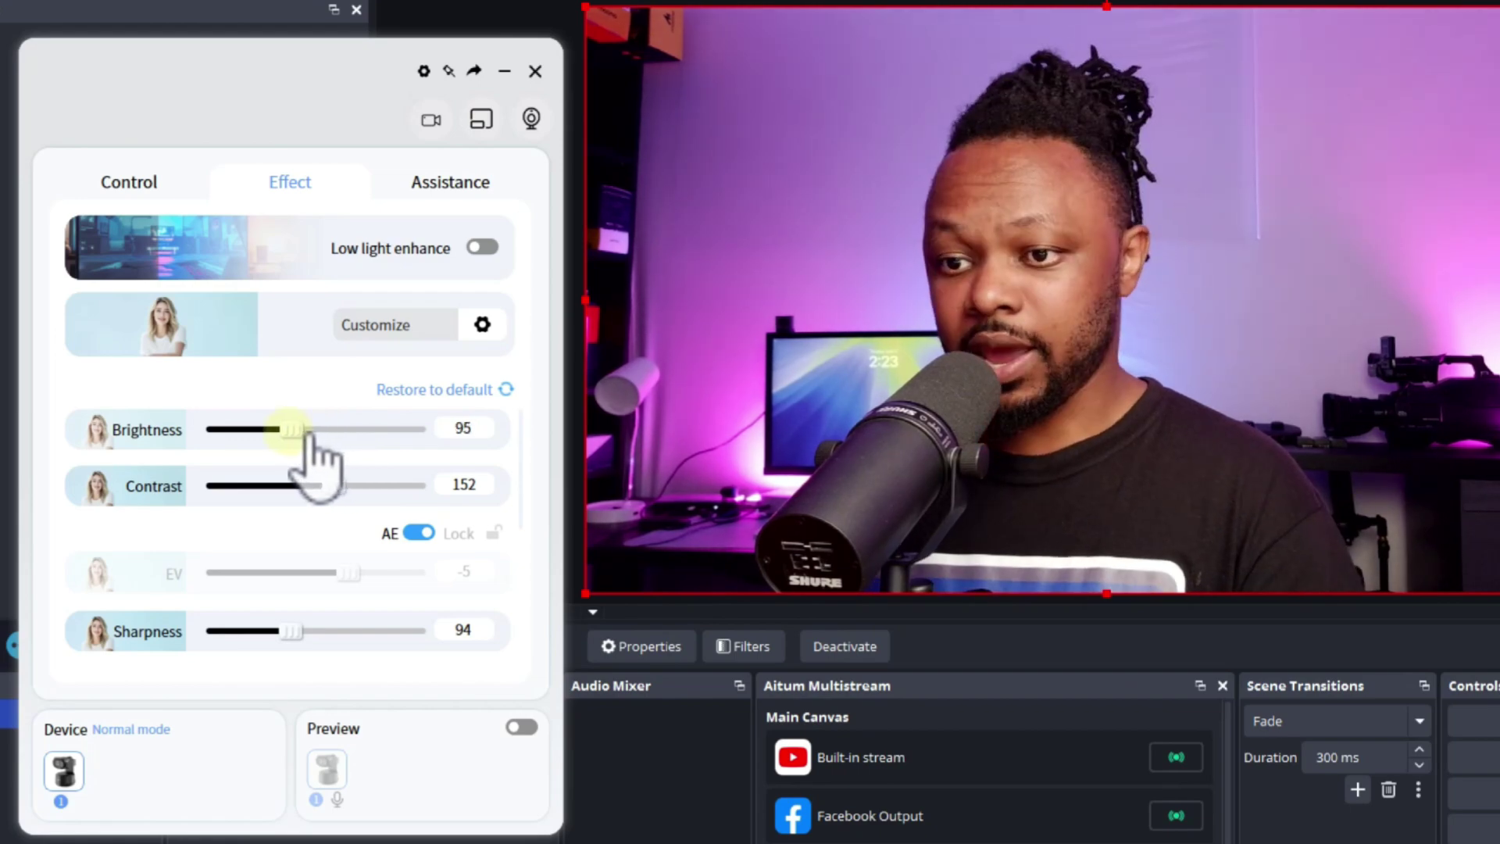
drag(311, 435, 304, 440)
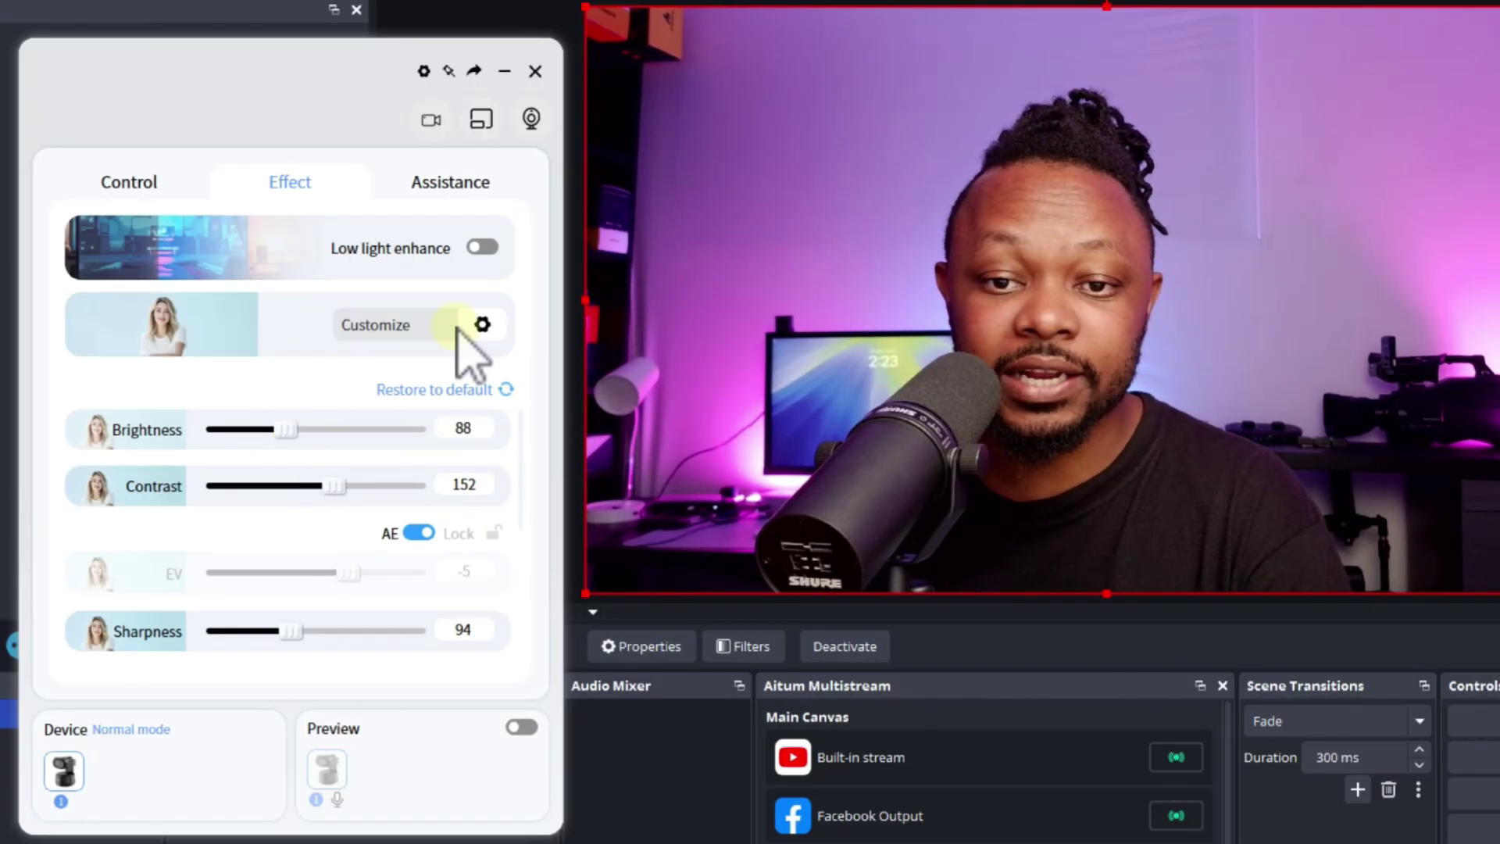
Show the Assistance settings: autofocus on, privacy mode Never, gesture control enabled.
click(461, 188)
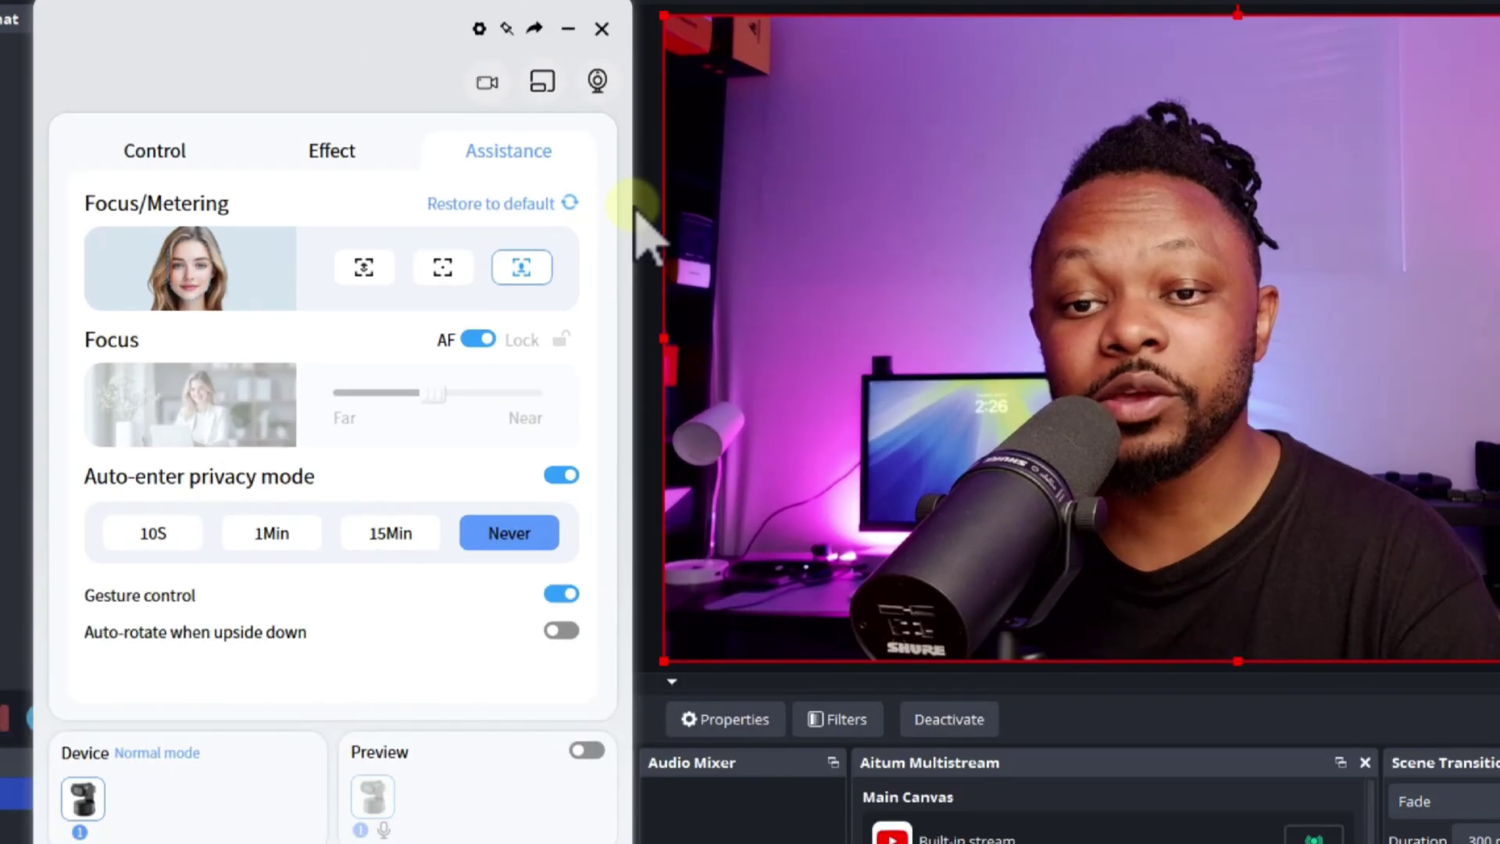
Turn on the camera preview and move the EMEET Studio window off the OBS view.
click(587, 751)
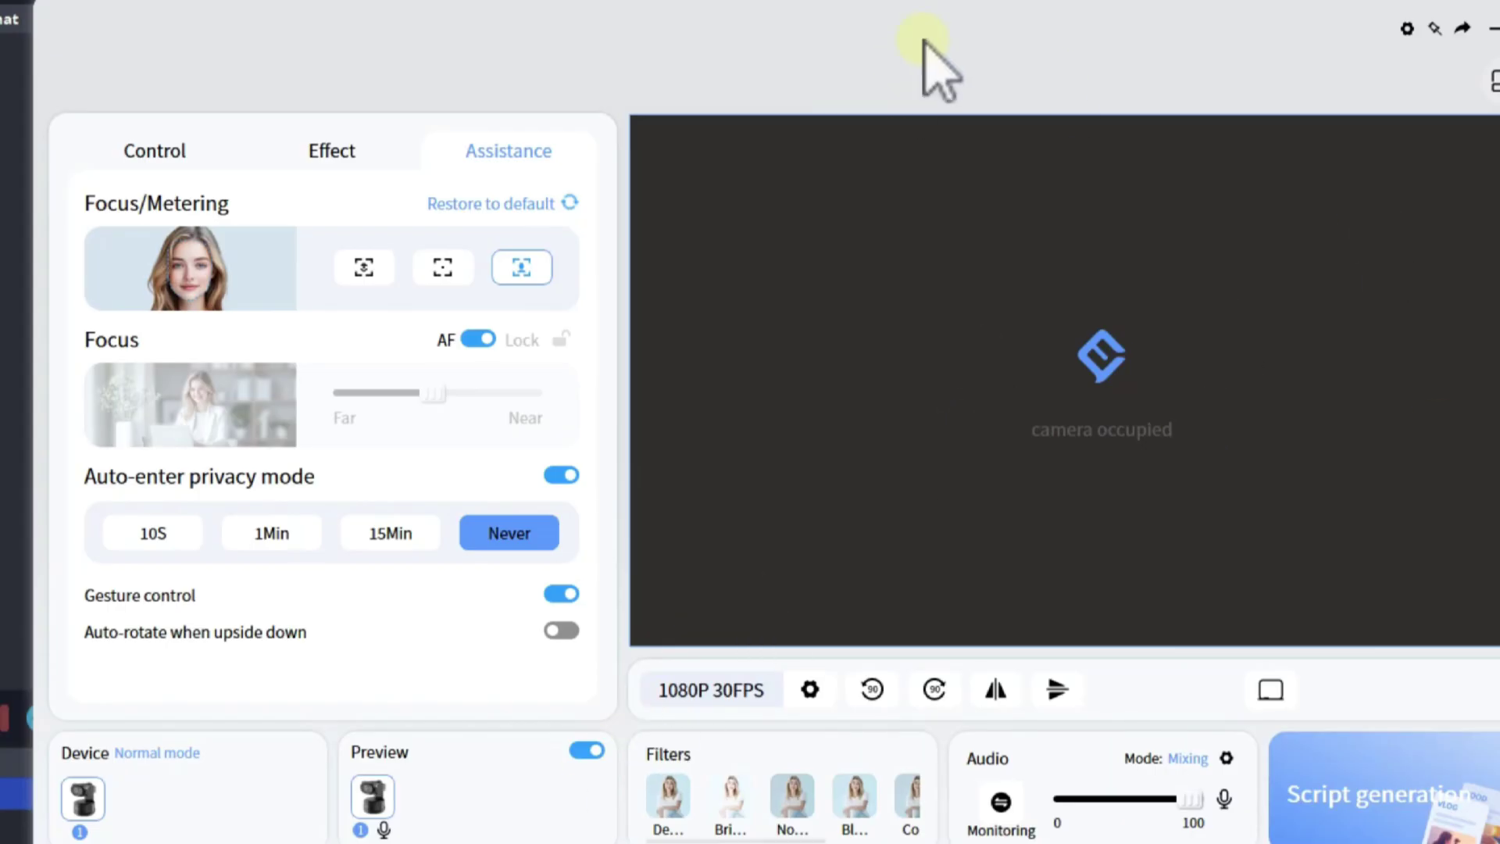
drag(1242, 63, 1332, 574)
drag(1116, 592, 991, 64)
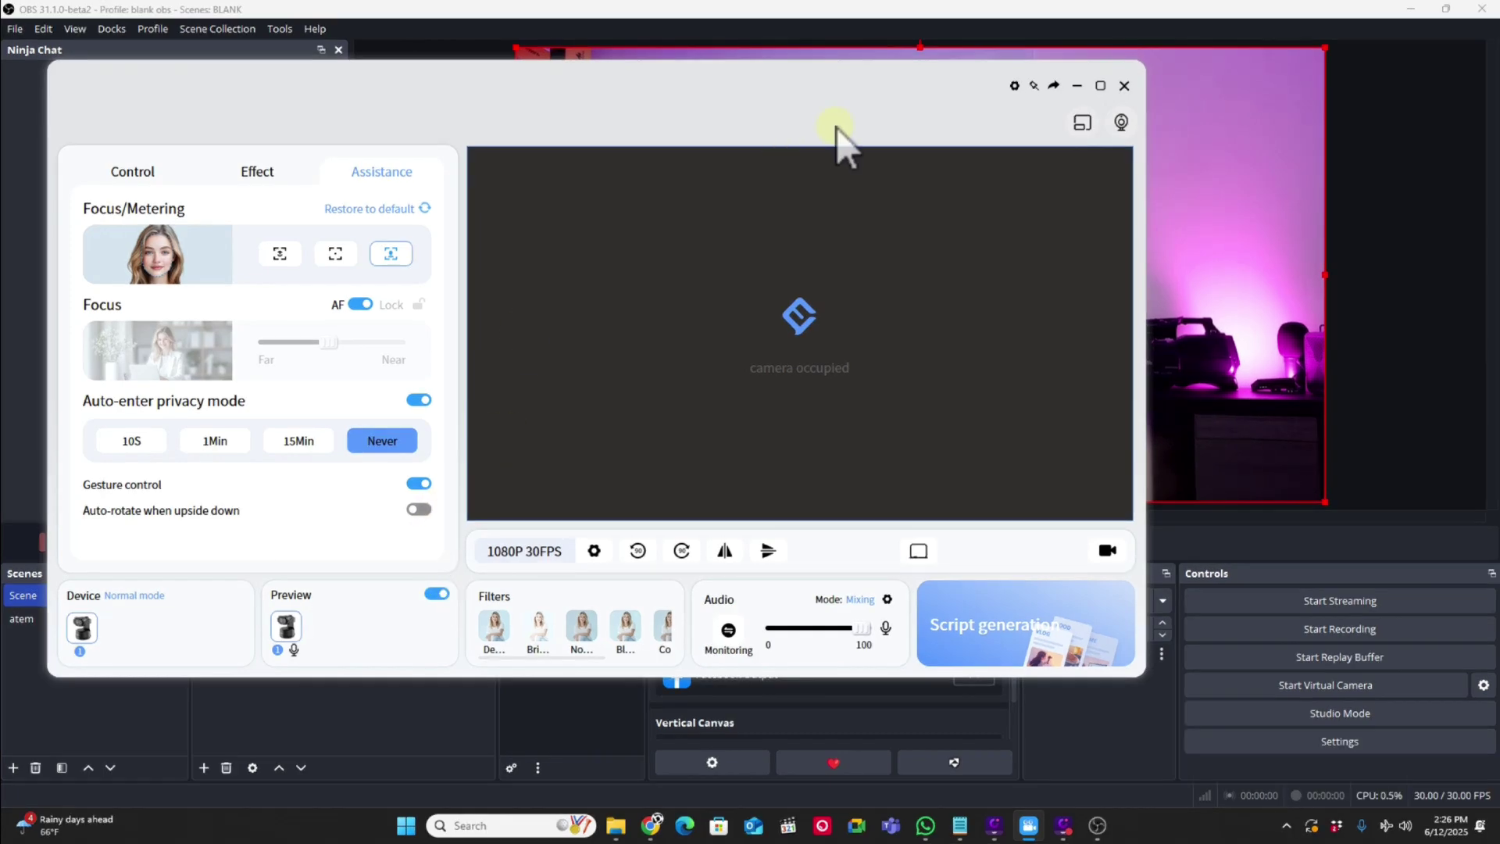
drag(840, 144, 349, 107)
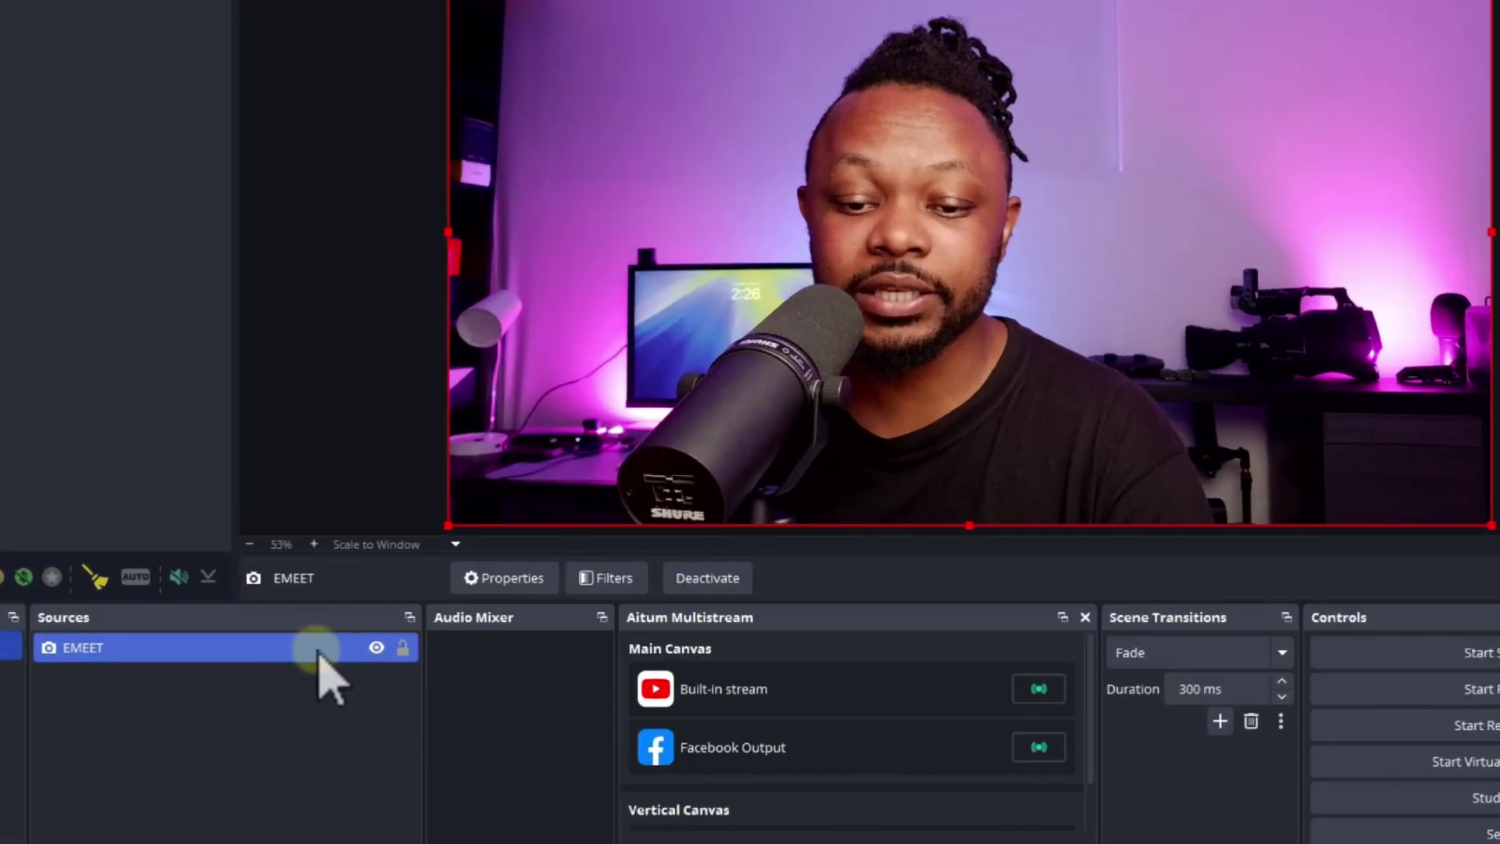
Confirm the OBS EMEET source uses EMEET PIXY, then enable EMEET Studio's virtual camera.
right_click(421, 596)
click(519, 581)
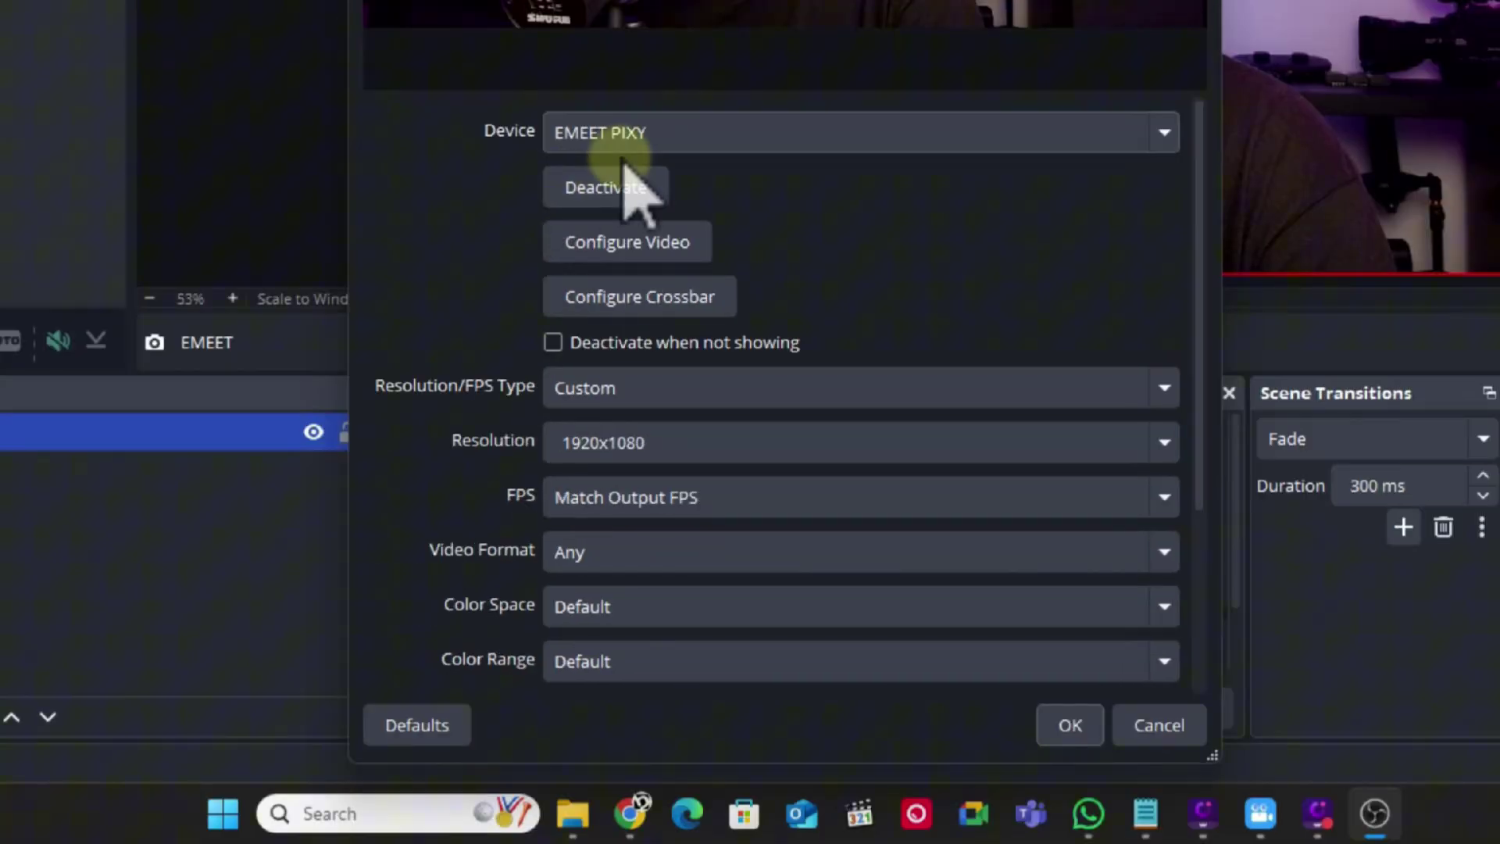
click(622, 133)
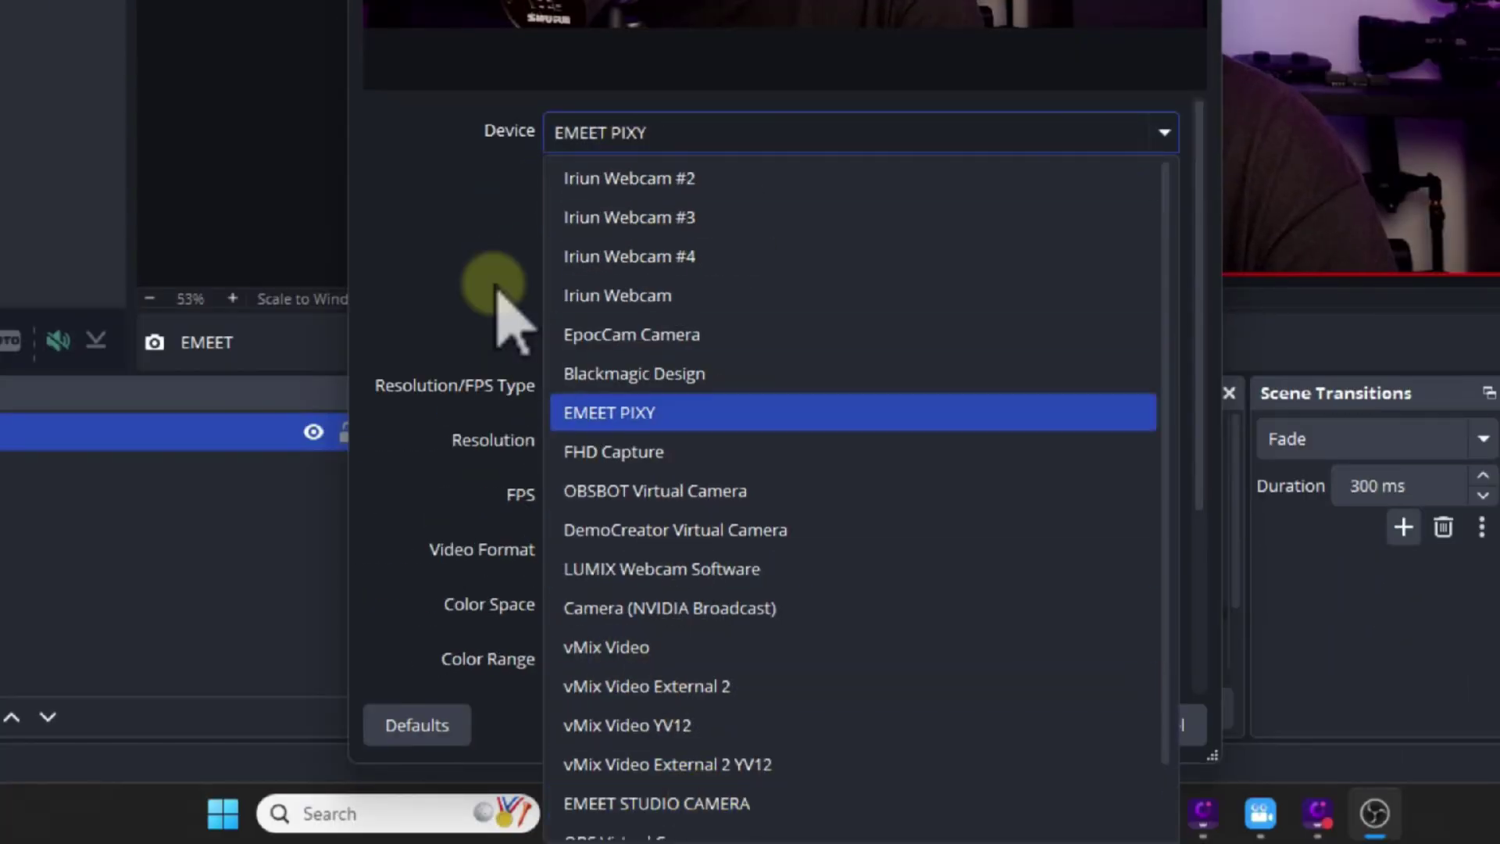
click(446, 164)
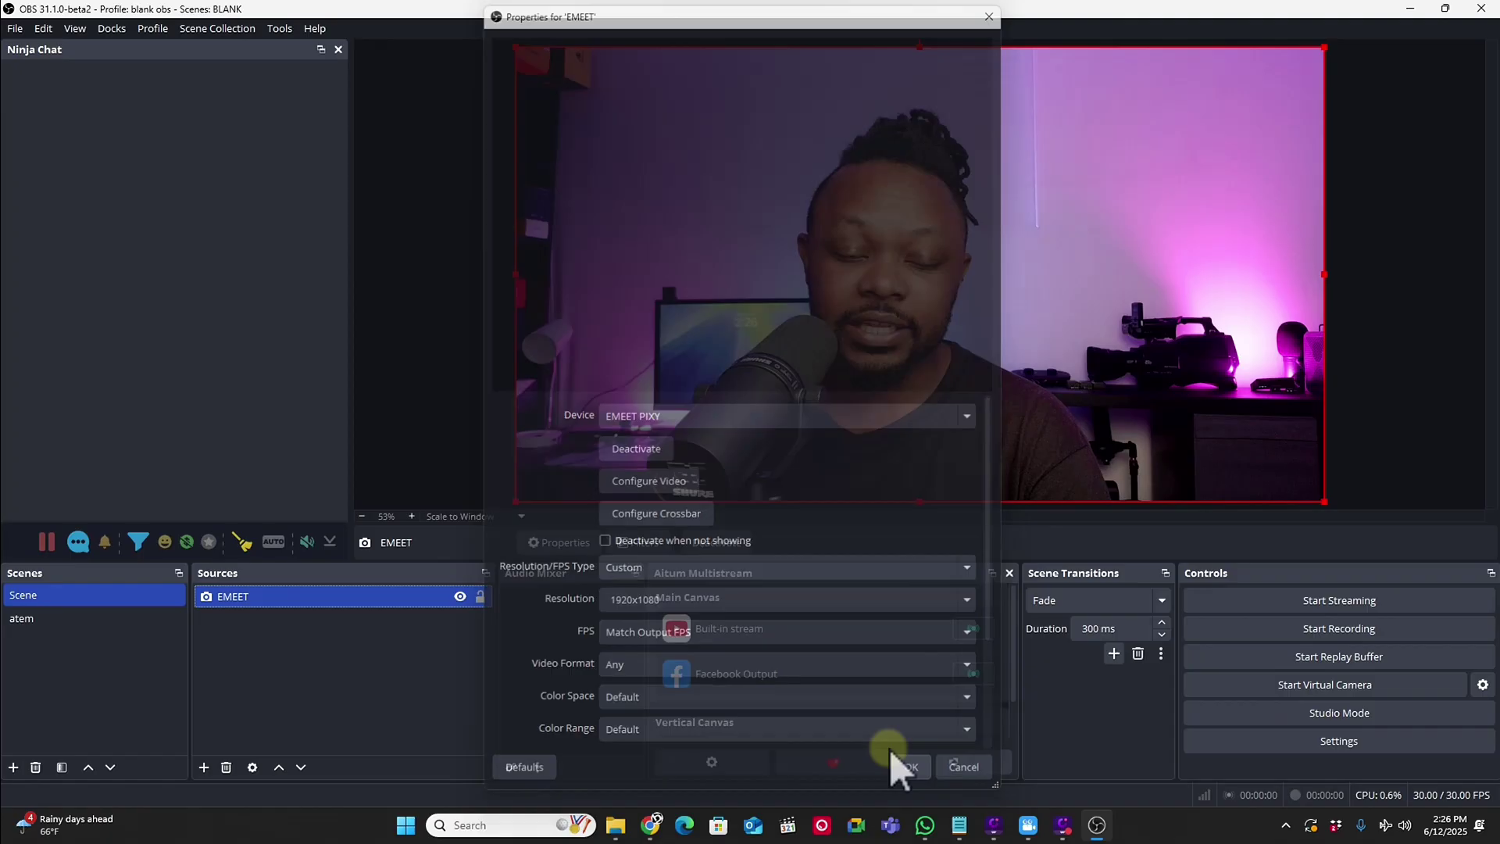
click(1066, 725)
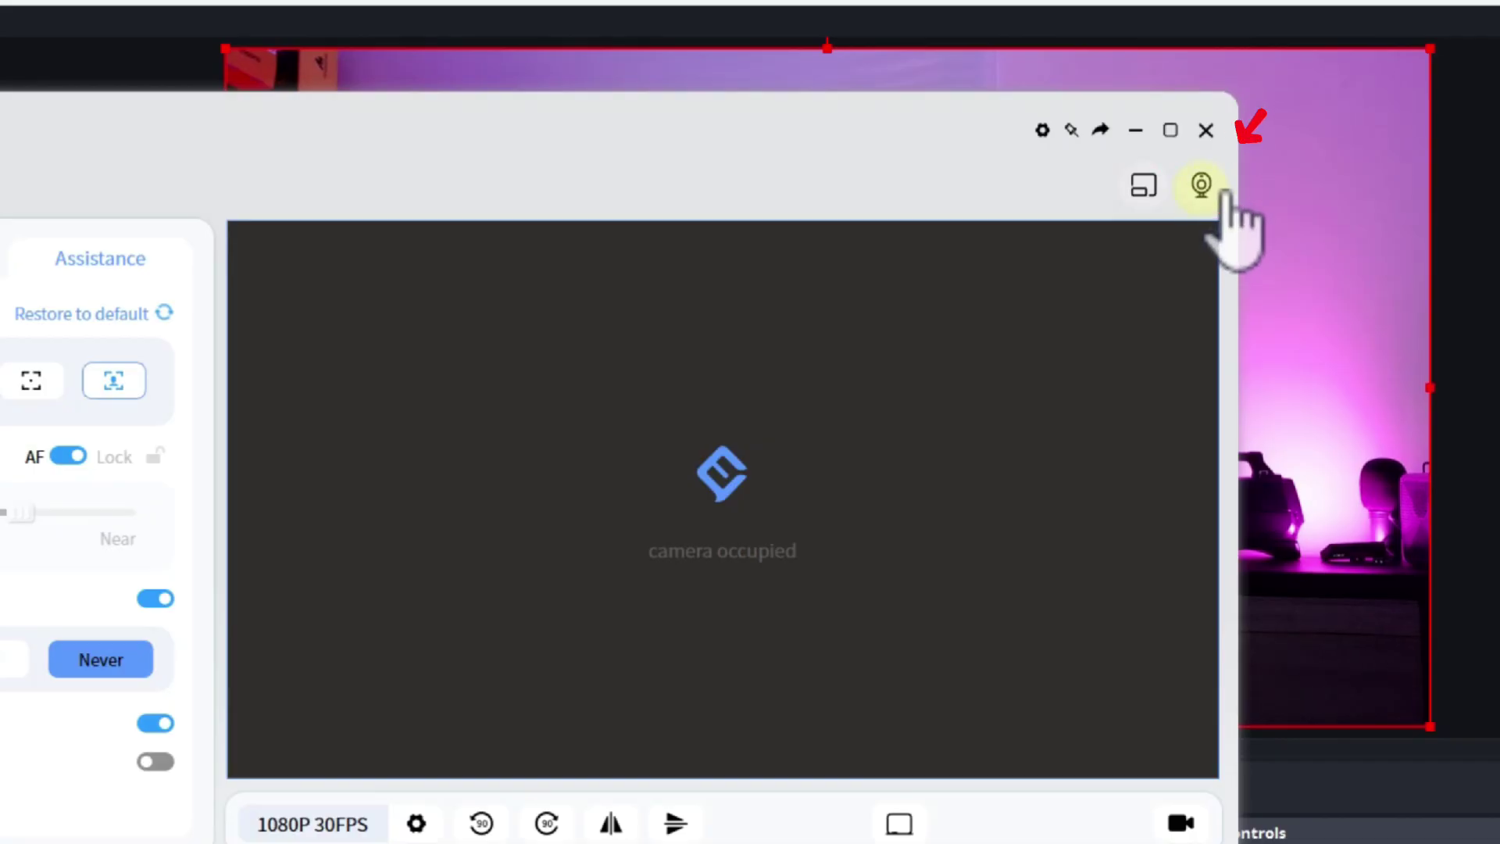
click(1200, 185)
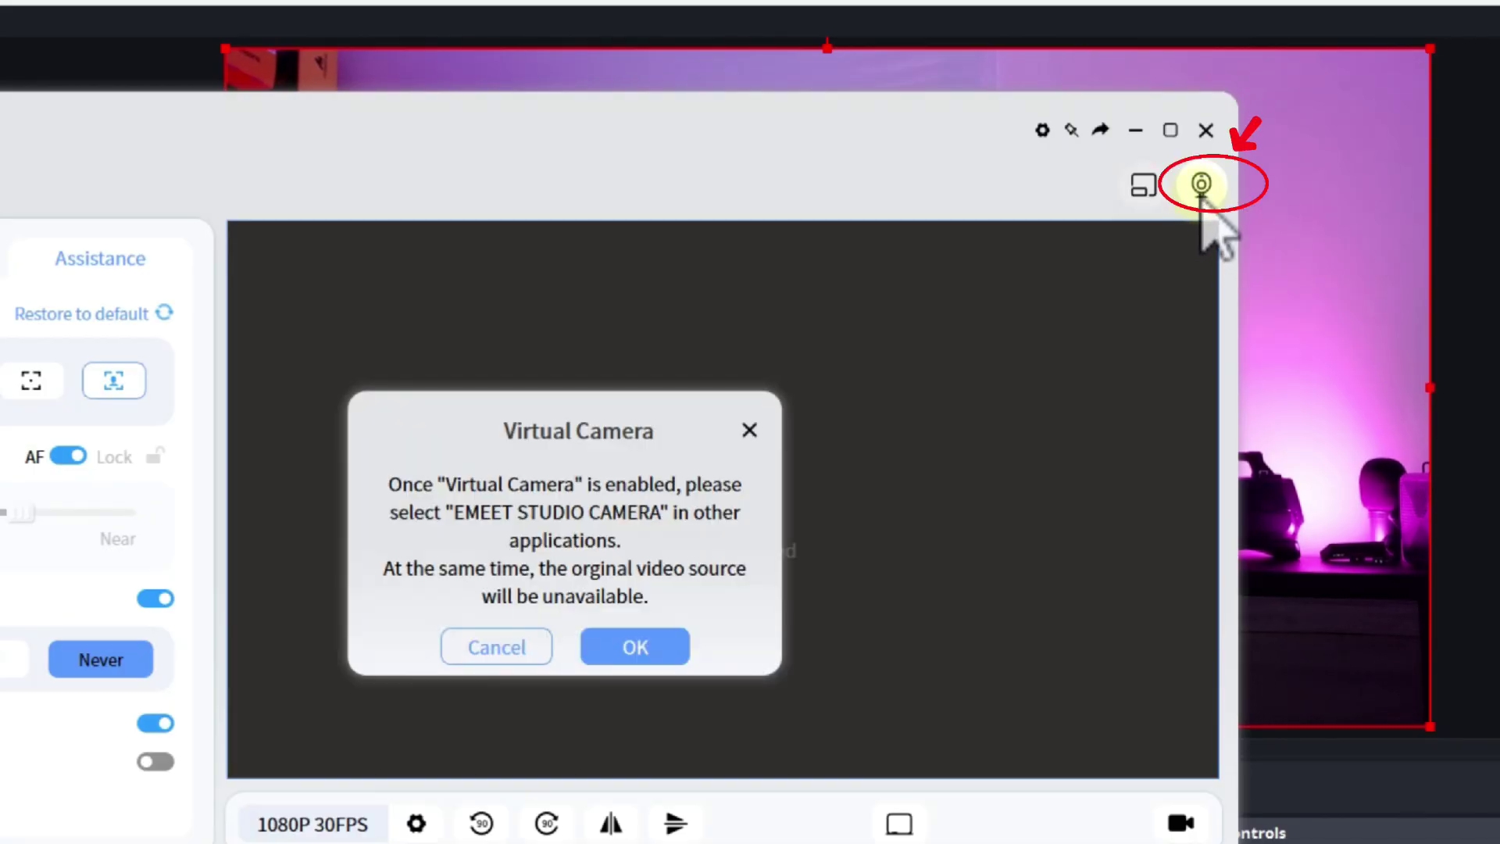
click(656, 653)
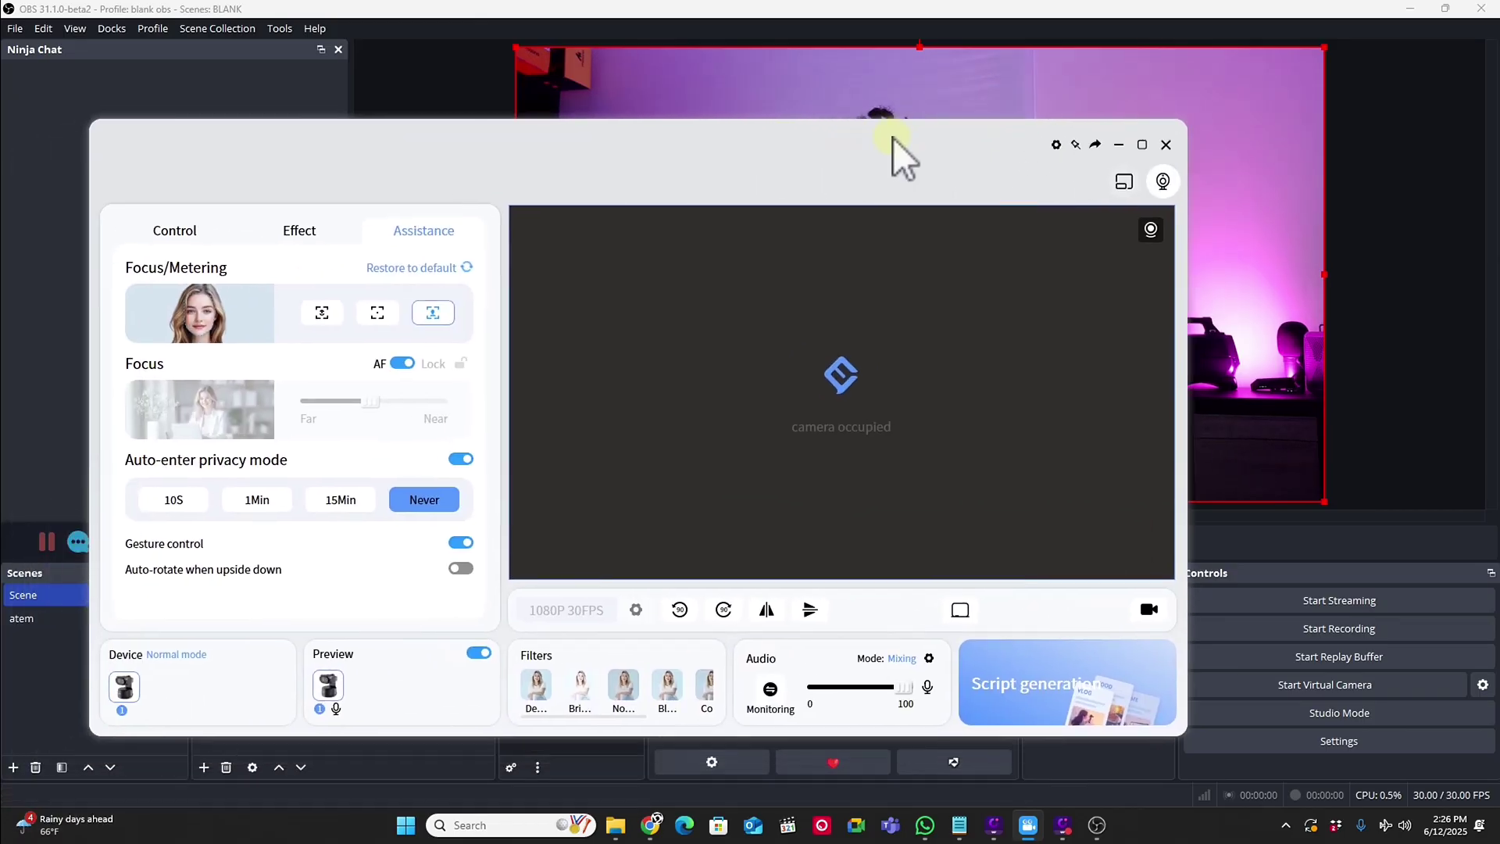
Turn off the camera preview and place the EMEET Studio window beside OBS's live feed.
drag(893, 138, 940, 137)
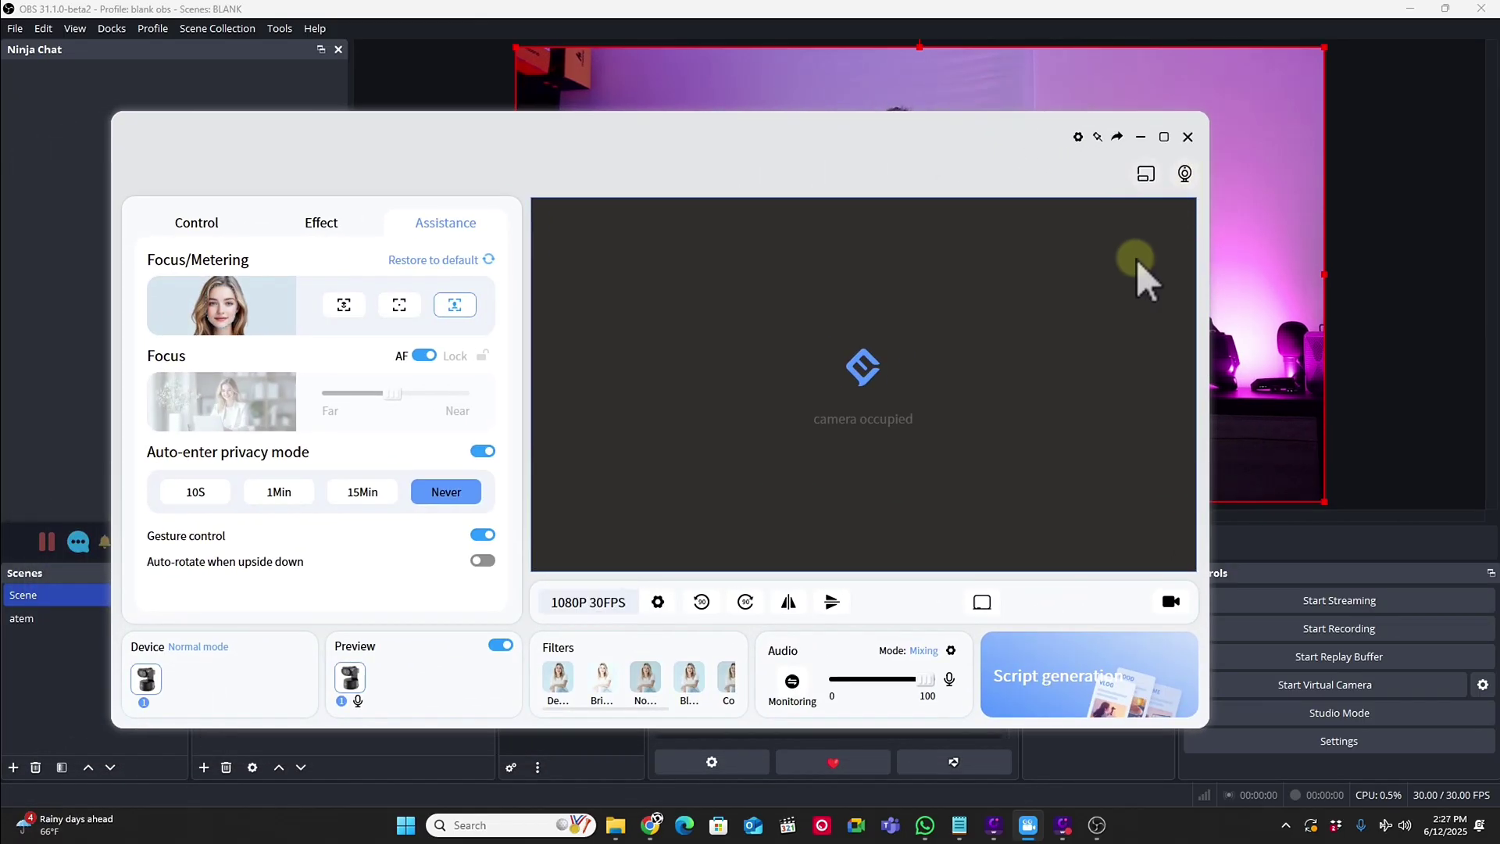
click(504, 645)
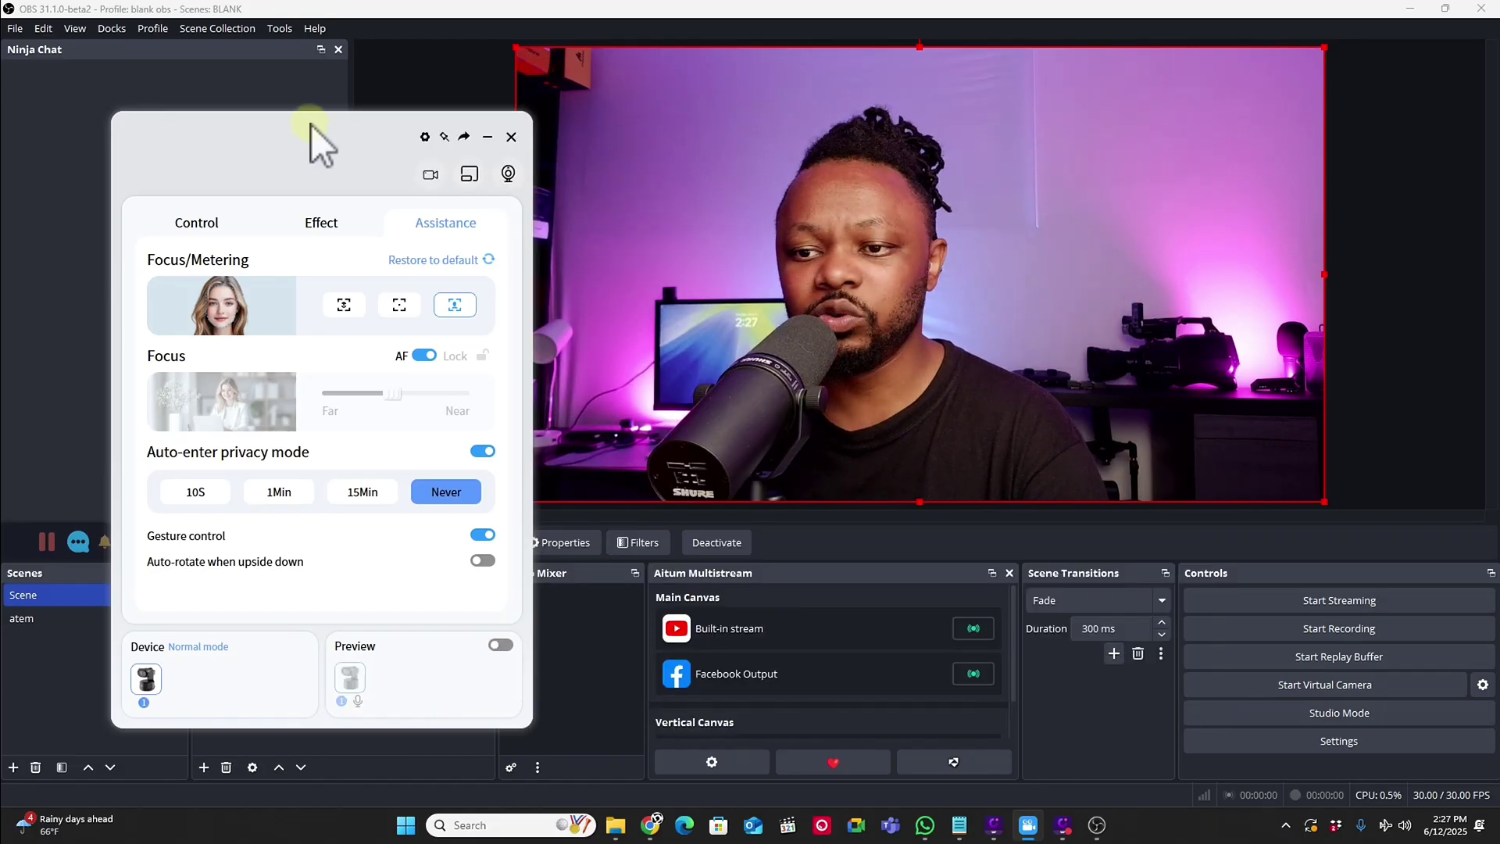
drag(307, 130, 292, 101)
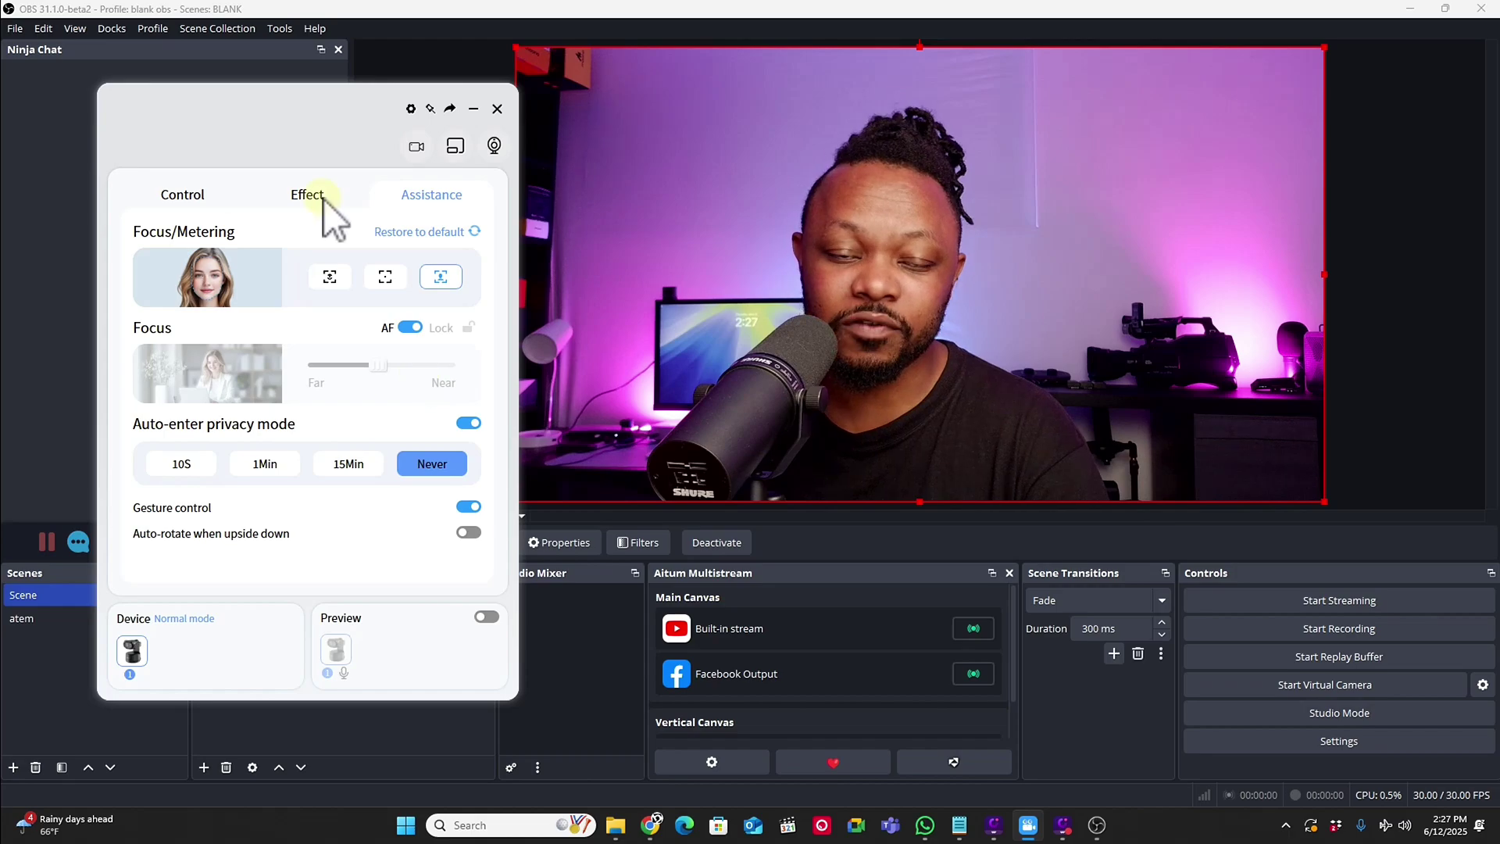
drag(289, 106, 265, 67)
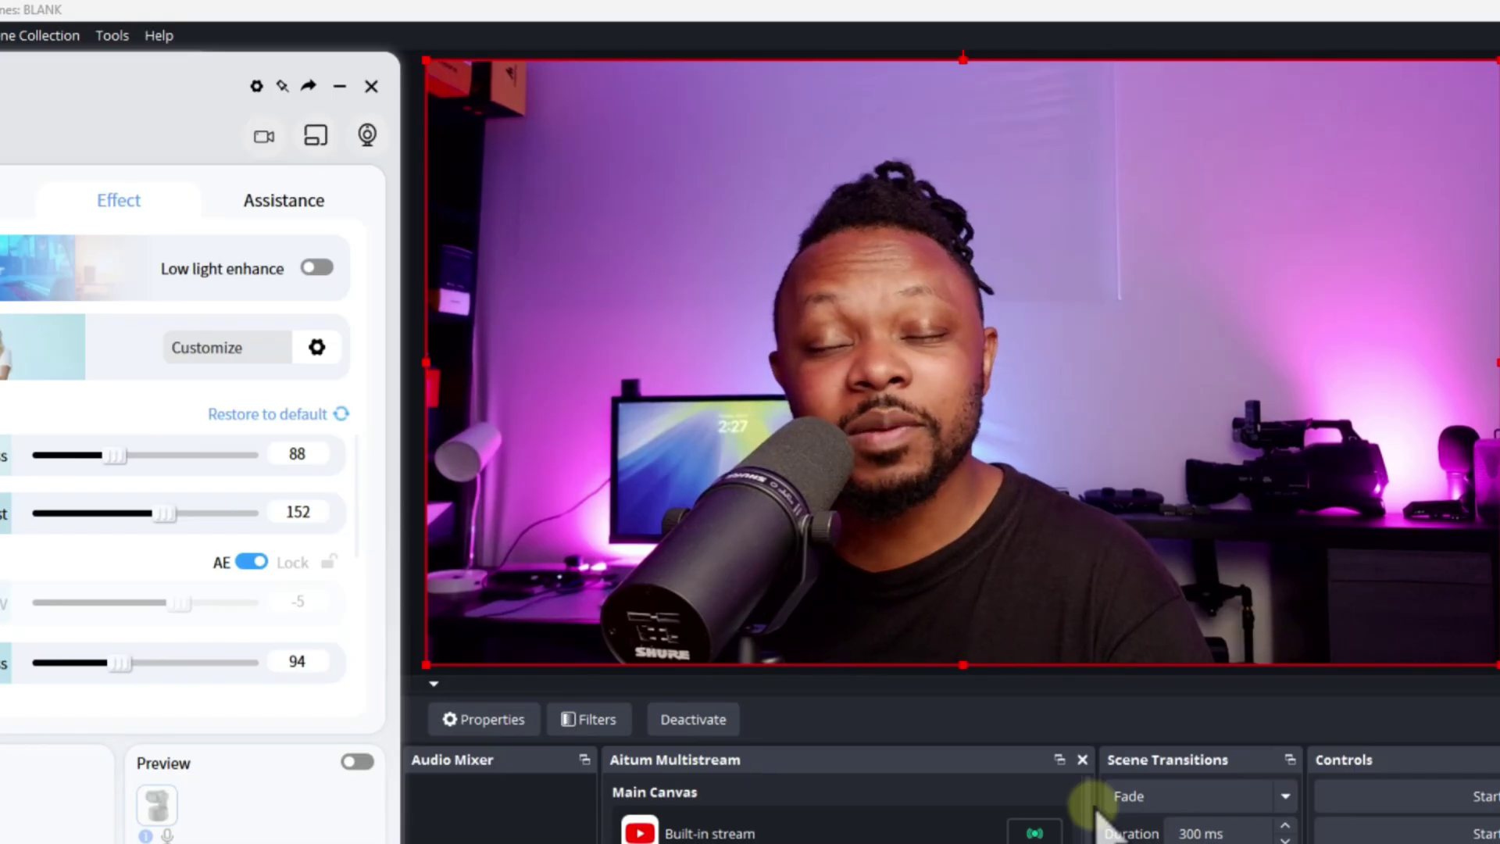